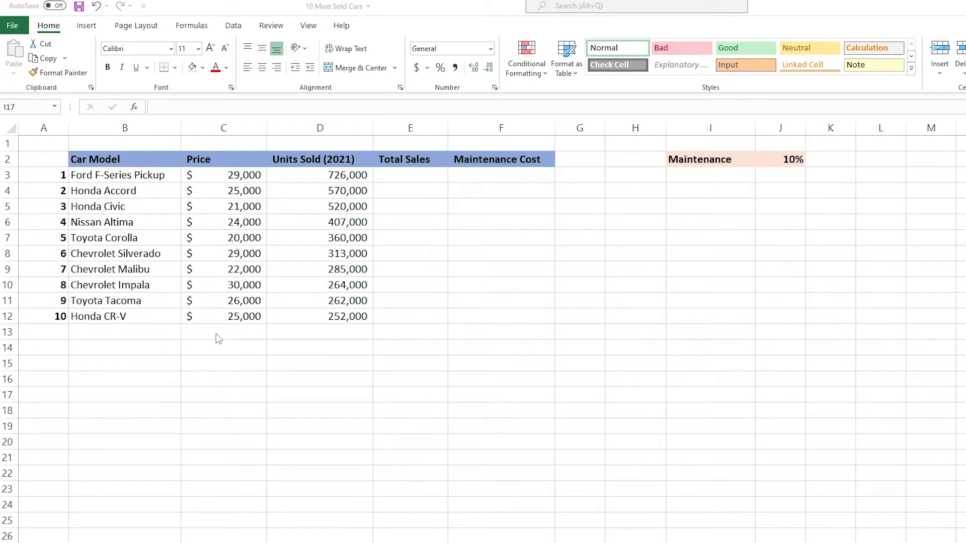
# Step: Label cell B13 as SUM, directly below the list of car models
pyautogui.click(124, 331)
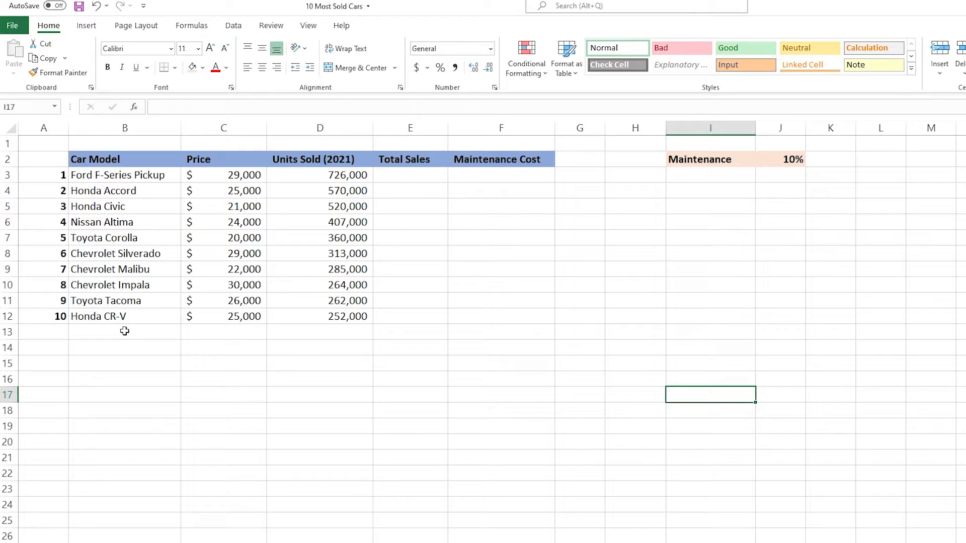
pyautogui.click(124, 331)
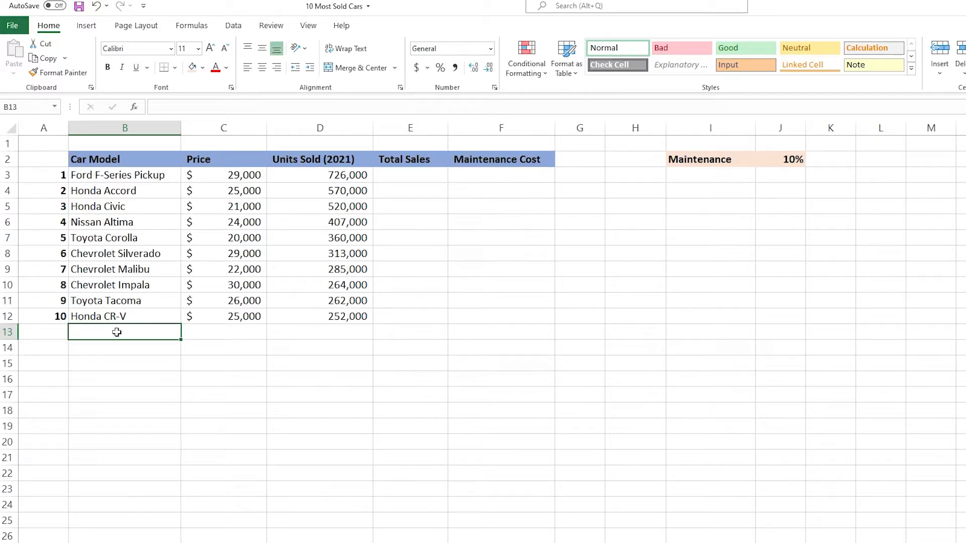
pyautogui.write('SUM')
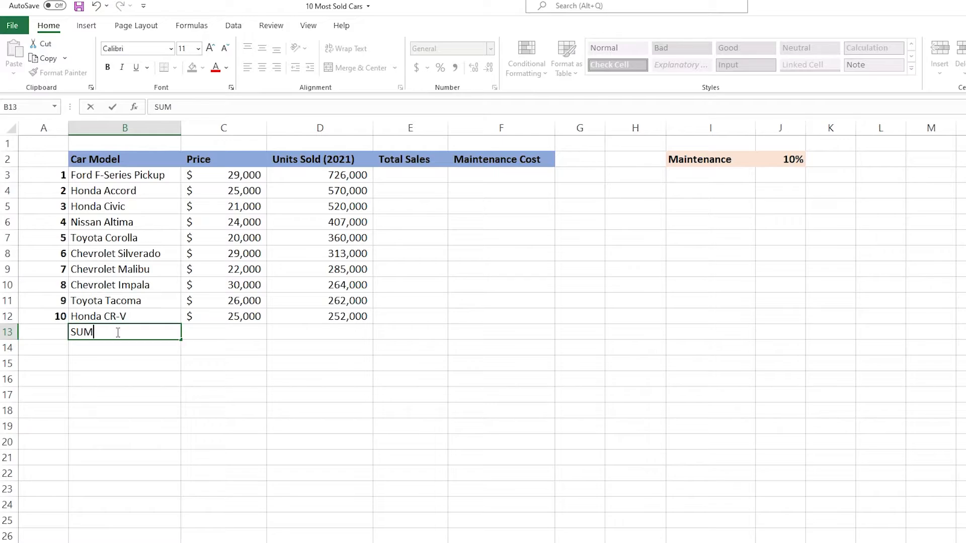
pyautogui.press('Return')
# Step: Total the Price column in C13 with a SUM formula over C3:C12
pyautogui.press('Up')
pyautogui.press('Right')
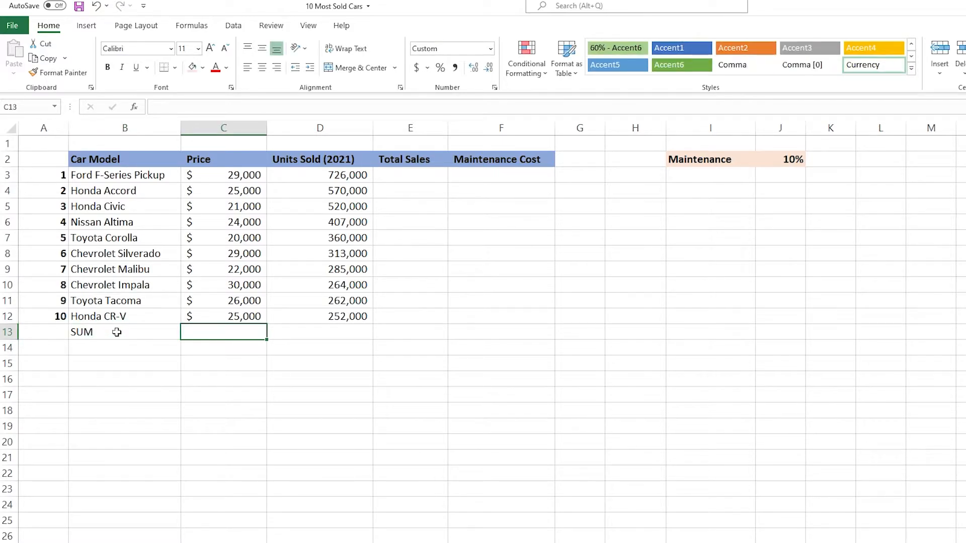
pyautogui.write('=sum(')
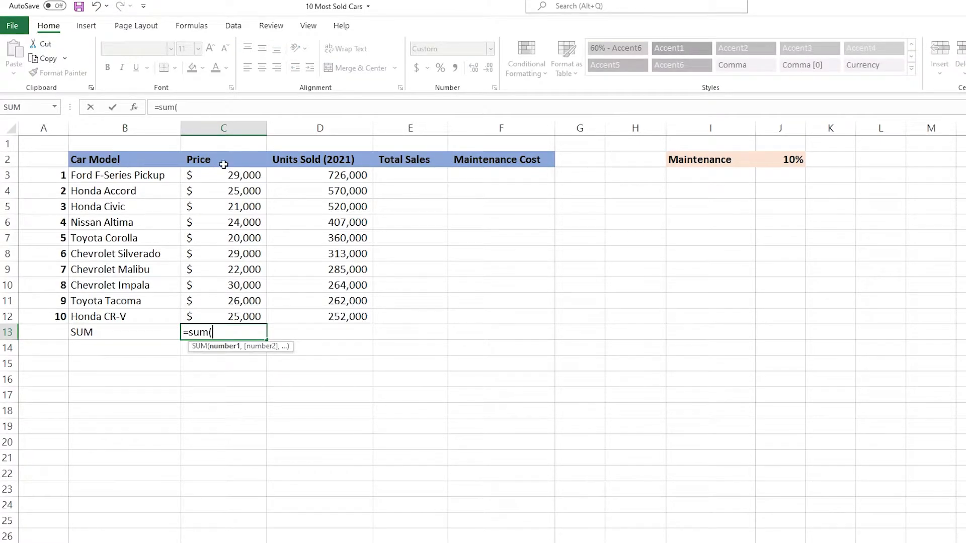
pyautogui.moveTo(224, 175); pyautogui.dragTo(236, 313)
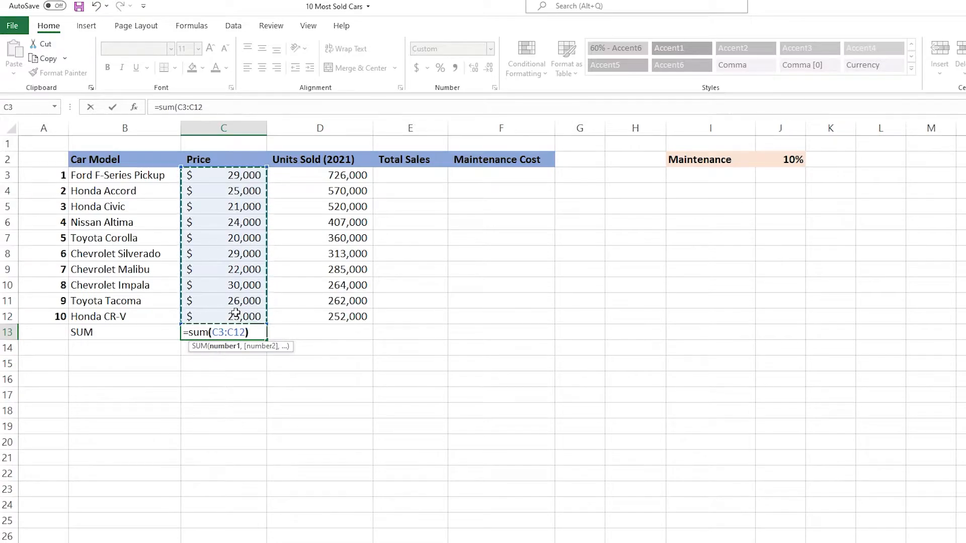
pyautogui.press('Return')
# Step: Copy the Price total formula from C13 across to D13 and inspect the references in both cells
pyautogui.click(233, 331)
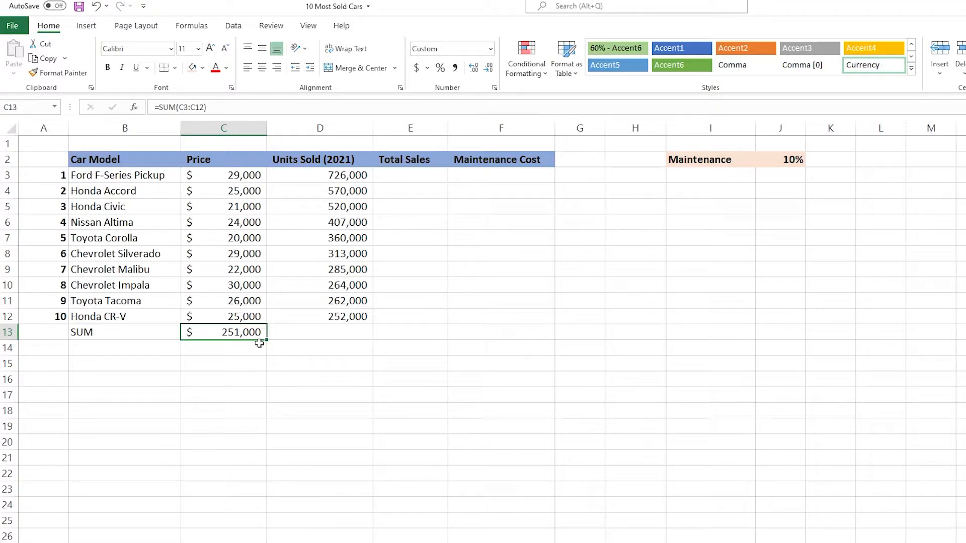
pyautogui.moveTo(266, 342); pyautogui.dragTo(352, 340)
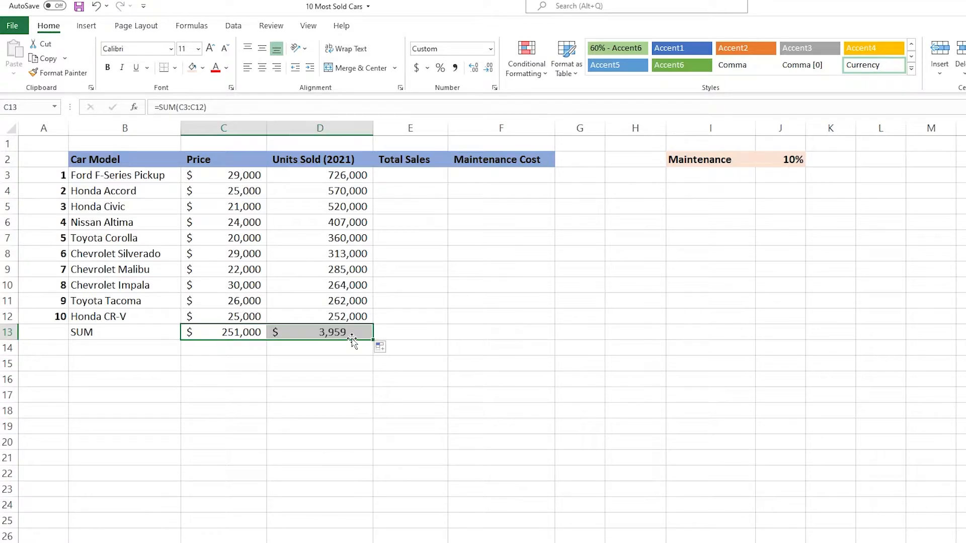
pyautogui.click(240, 333)
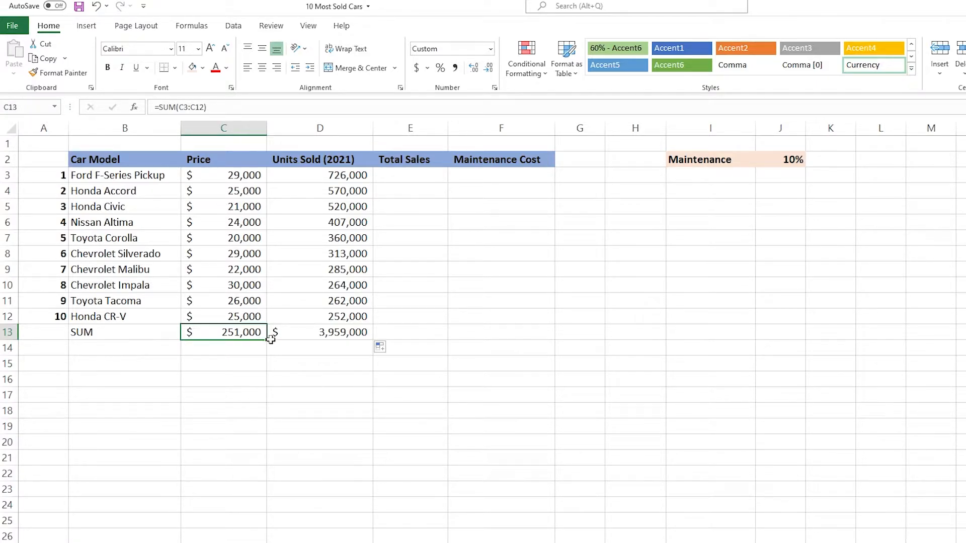
pyautogui.click(312, 333)
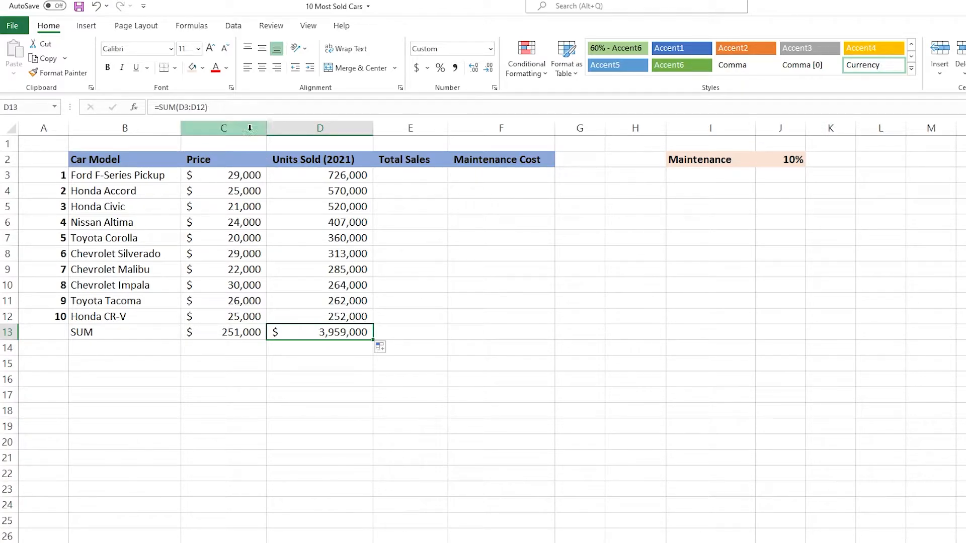
pyautogui.doubleClick(332, 333)
pyautogui.click(354, 334)
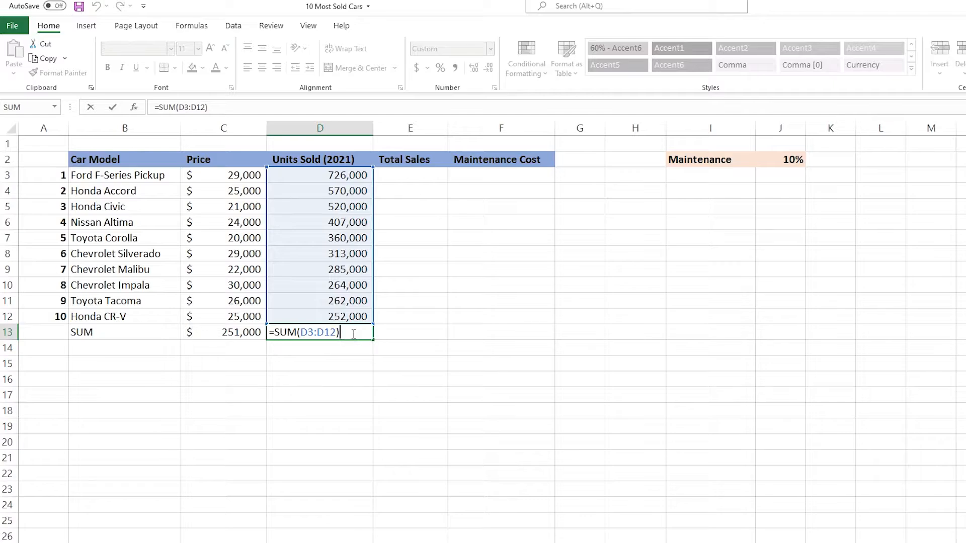
# Step: Calculate the Ford F-Series Pickup's Total Sales in E3 with the formula =C3*D3
pyautogui.click(411, 177)
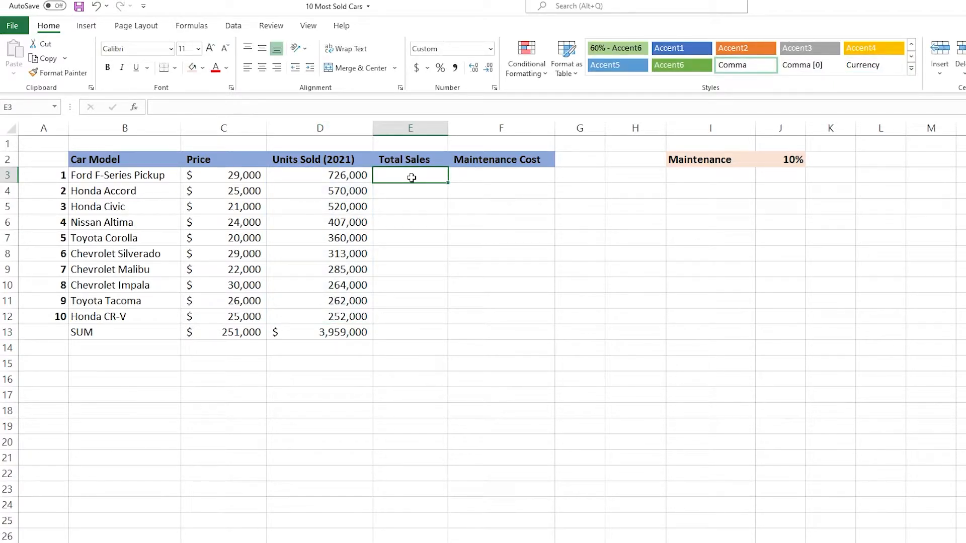
pyautogui.write('=')
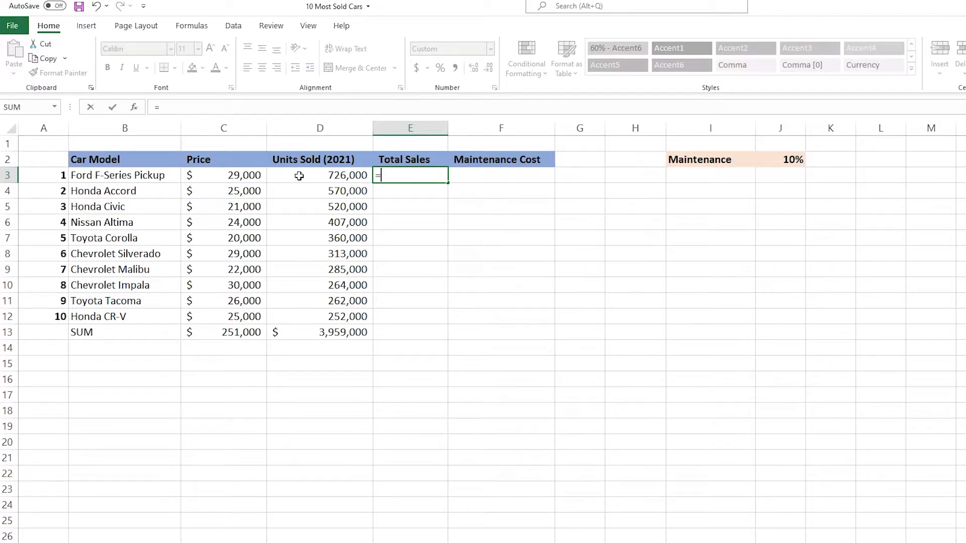
pyautogui.click(247, 175)
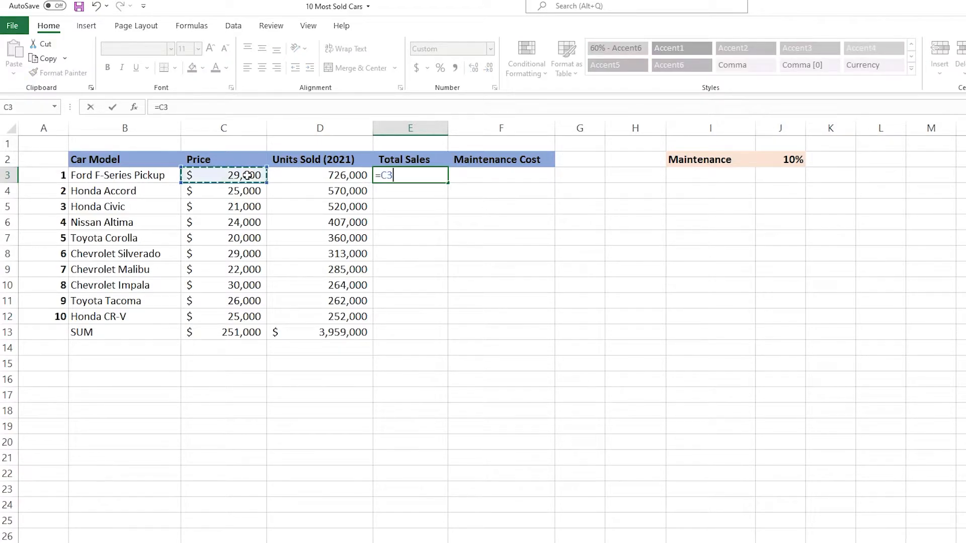
pyautogui.write('*')
pyautogui.click(313, 173)
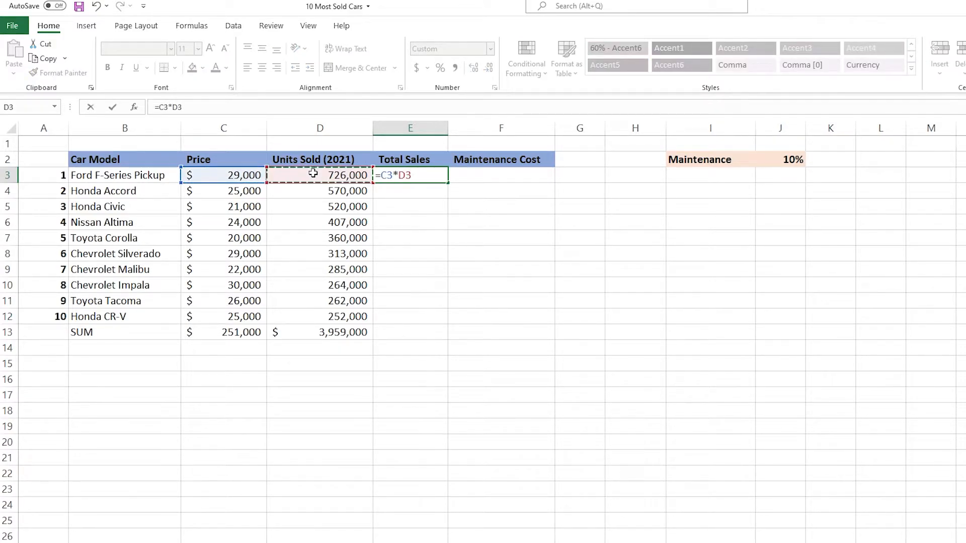
pyautogui.press('Return')
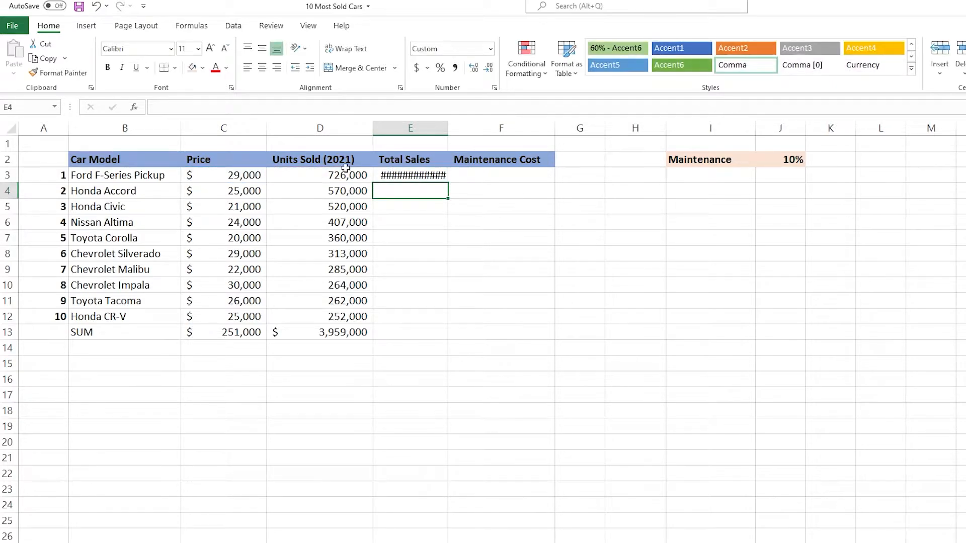
# Step: Auto-fit the width of column E and fill the E3 formula down through E12
pyautogui.doubleClick(448, 128)
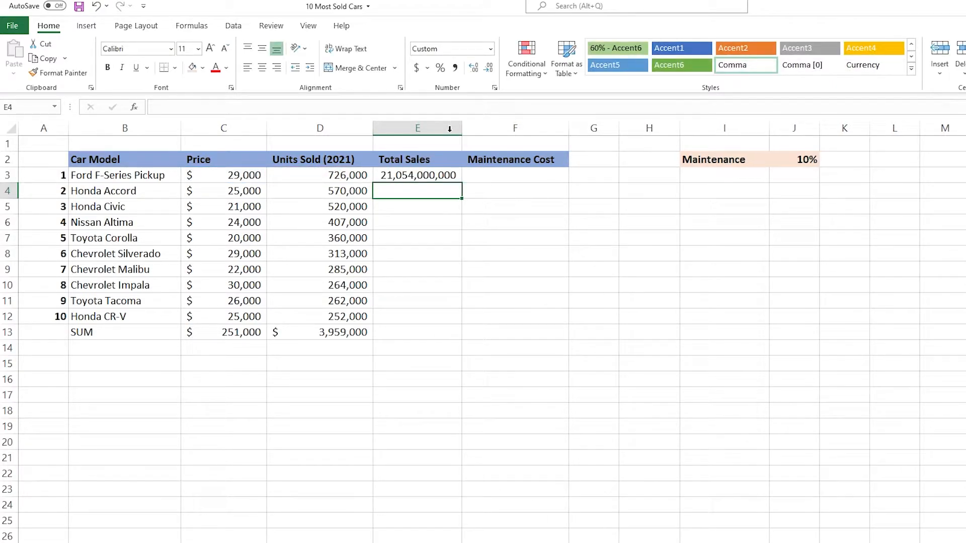
pyautogui.click(443, 180)
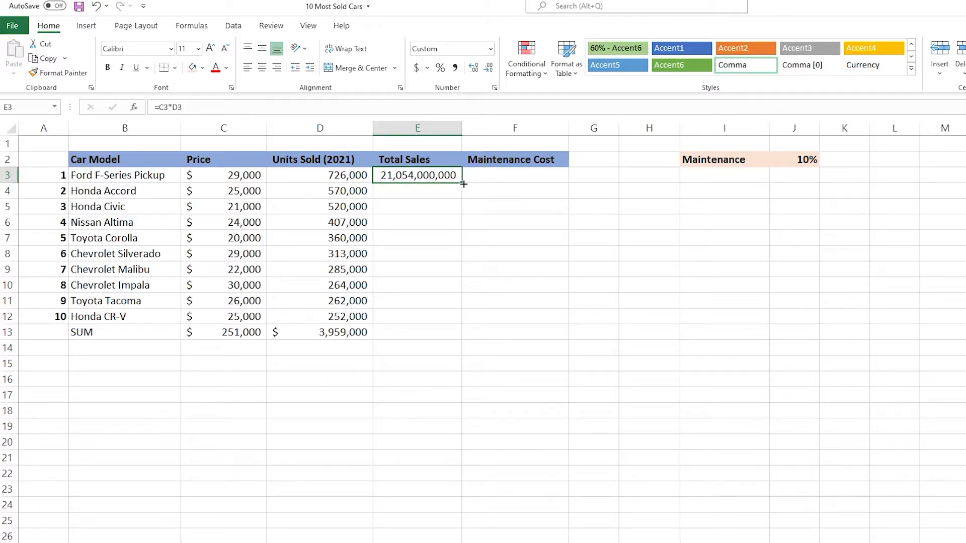
pyautogui.moveTo(464, 184); pyautogui.dragTo(457, 324)
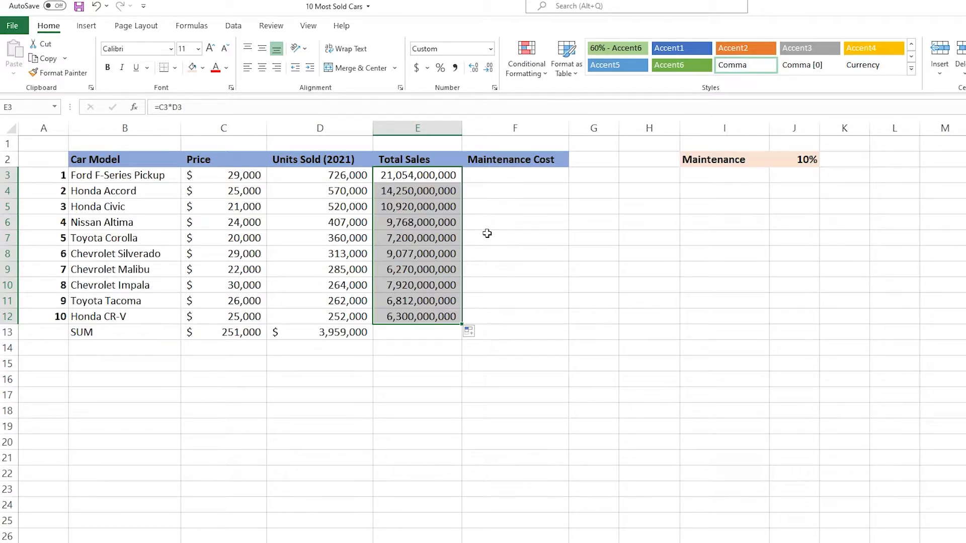
# Step: Examine the cell references in the copied Total Sales formulas in E4 through E7 and in E12
pyautogui.click(427, 191)
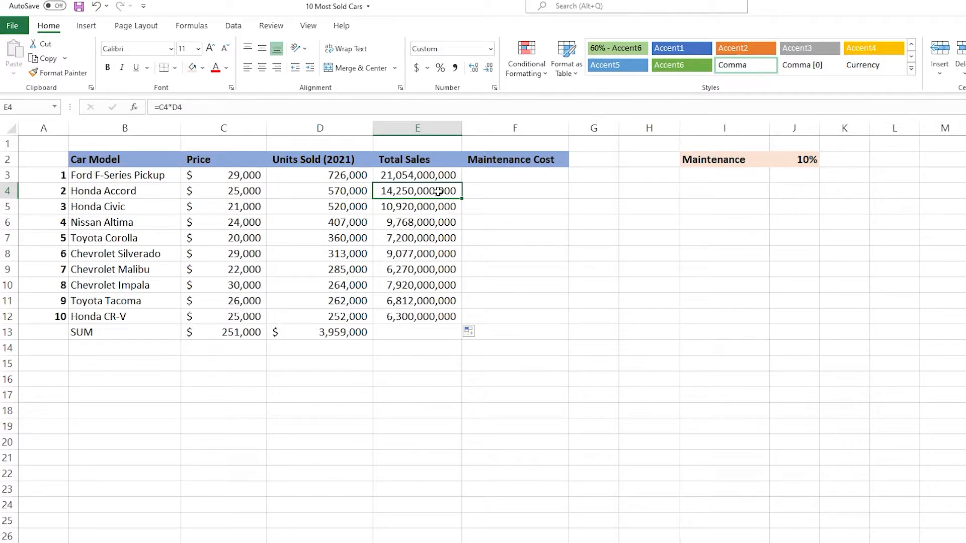
pyautogui.doubleClick(426, 191)
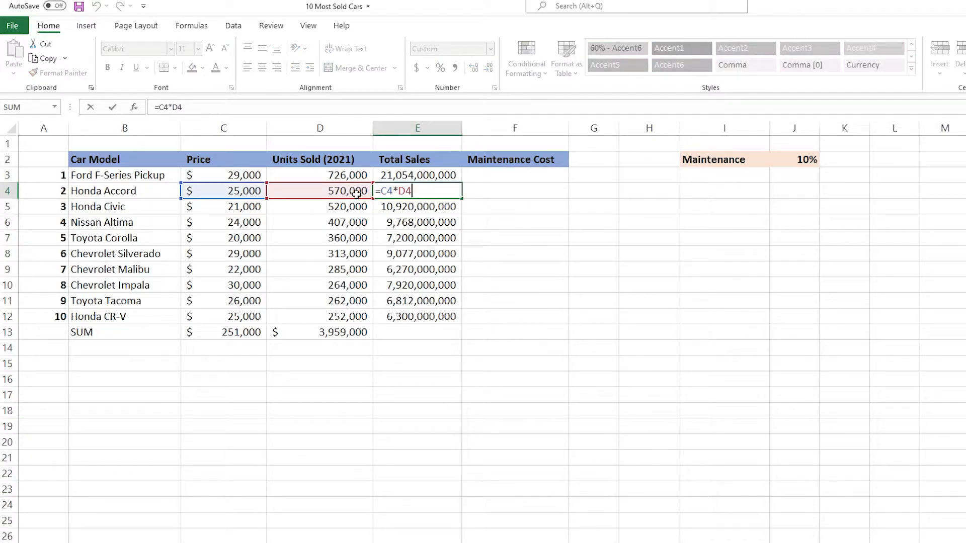
pyautogui.press('Escape')
pyautogui.doubleClick(428, 206)
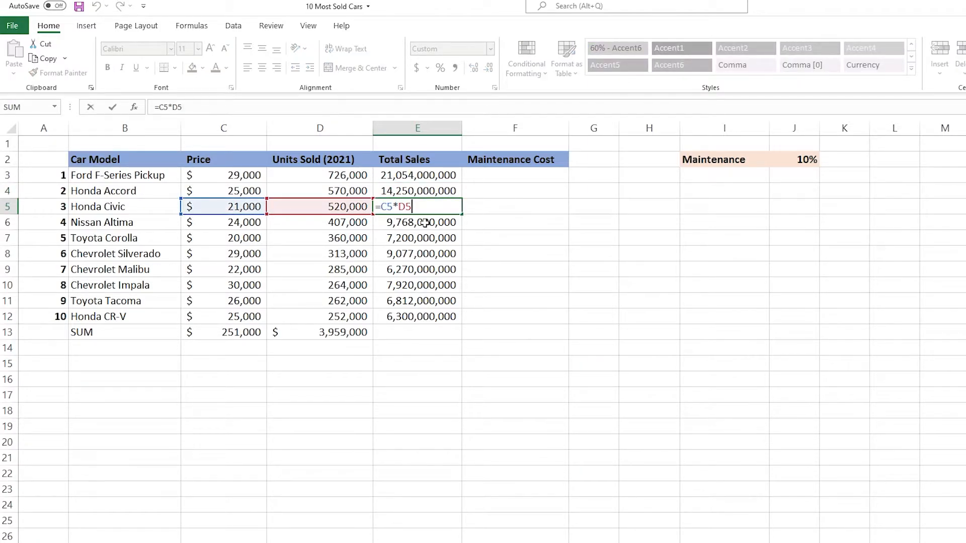
pyautogui.press('Escape')
pyautogui.click(425, 222)
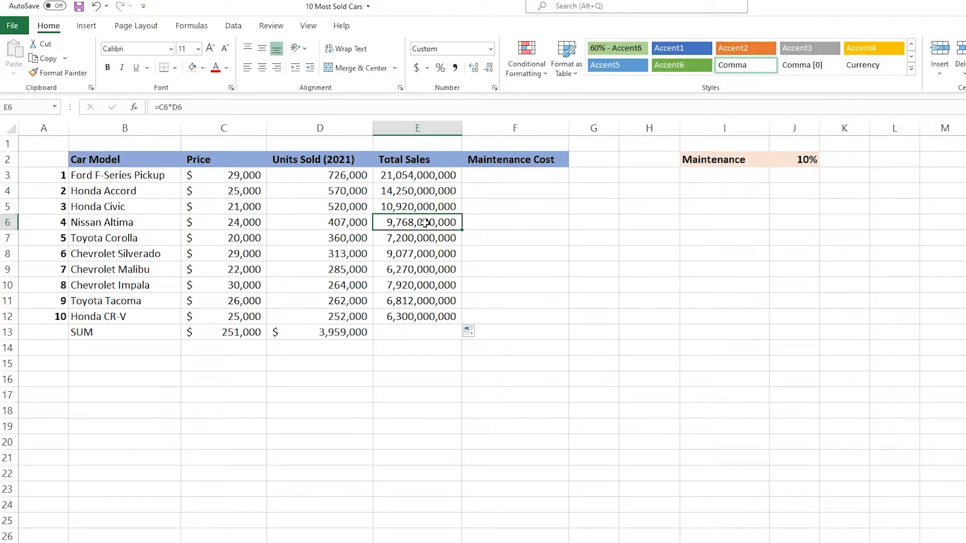
pyautogui.doubleClick(435, 224)
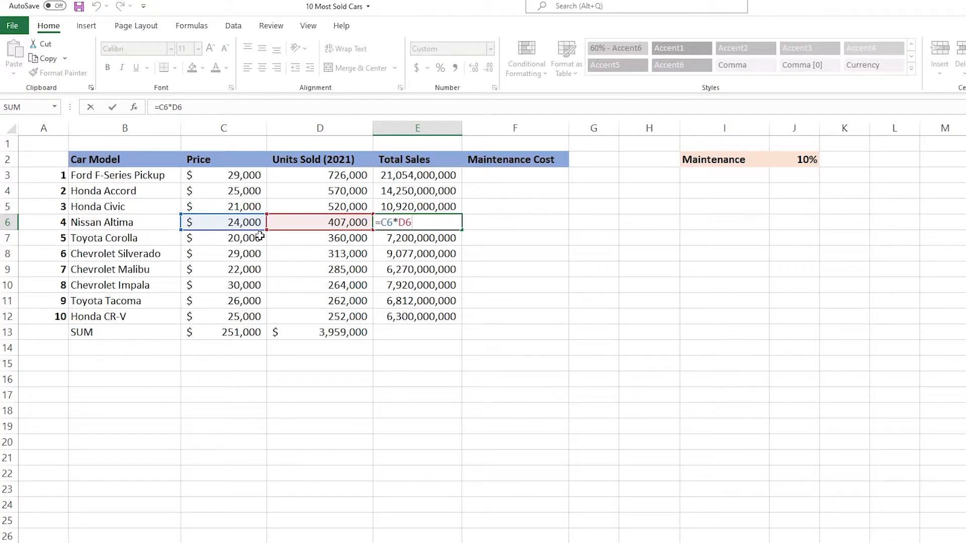
pyautogui.press('Escape')
pyautogui.doubleClick(398, 241)
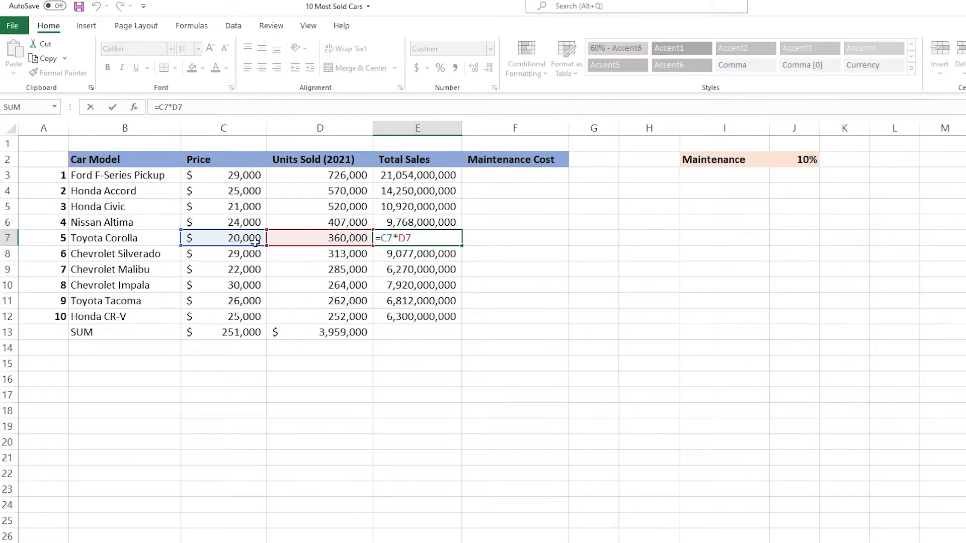
pyautogui.press('Escape')
pyautogui.click(425, 316)
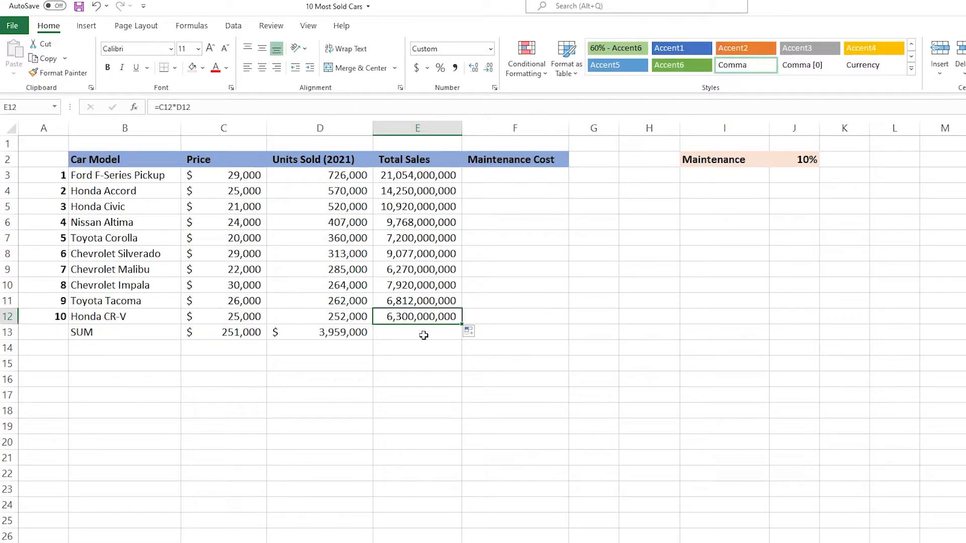
pyautogui.click(427, 334)
pyautogui.click(427, 317)
# Step: Calculate Maintenance Cost in F3 with the formula =C3*J2 and fill it down through F12
pyautogui.click(536, 177)
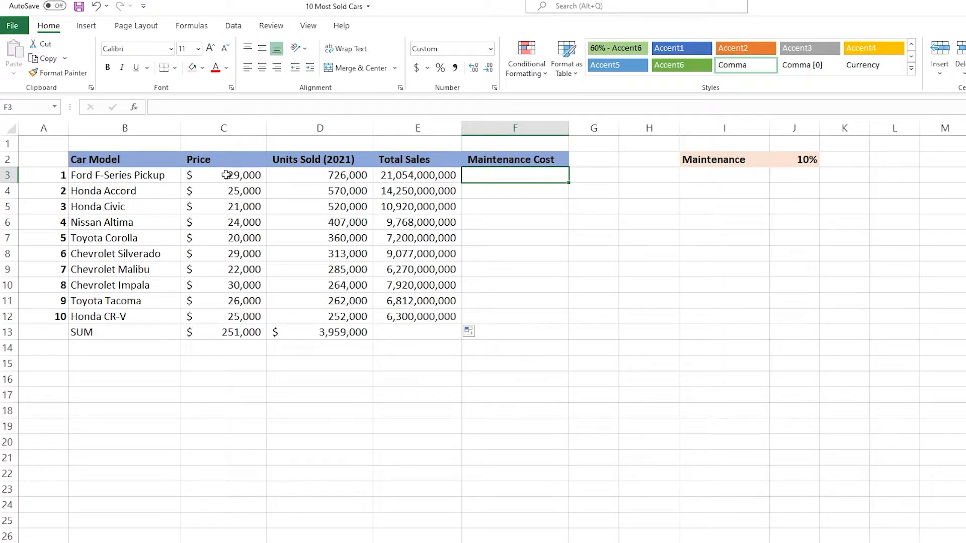
pyautogui.click(796, 157)
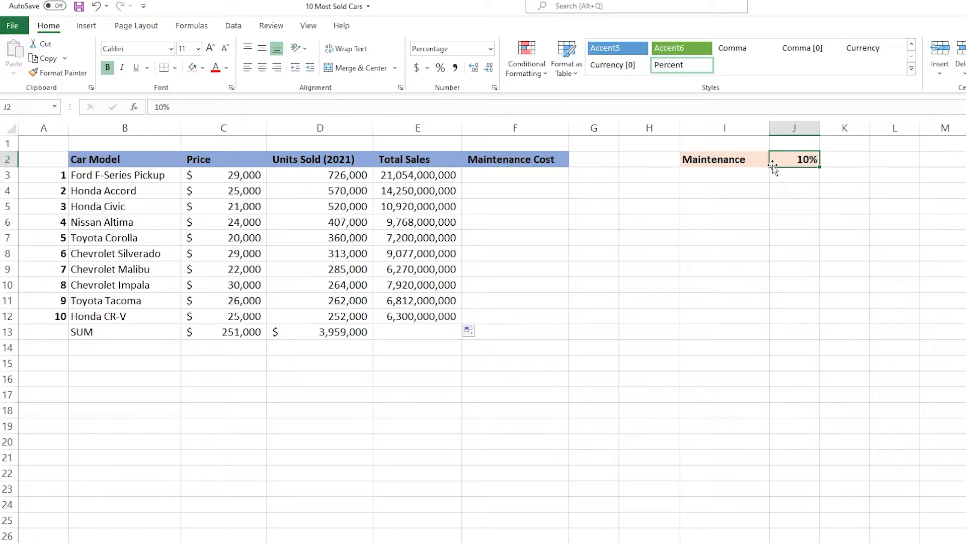
pyautogui.click(514, 175)
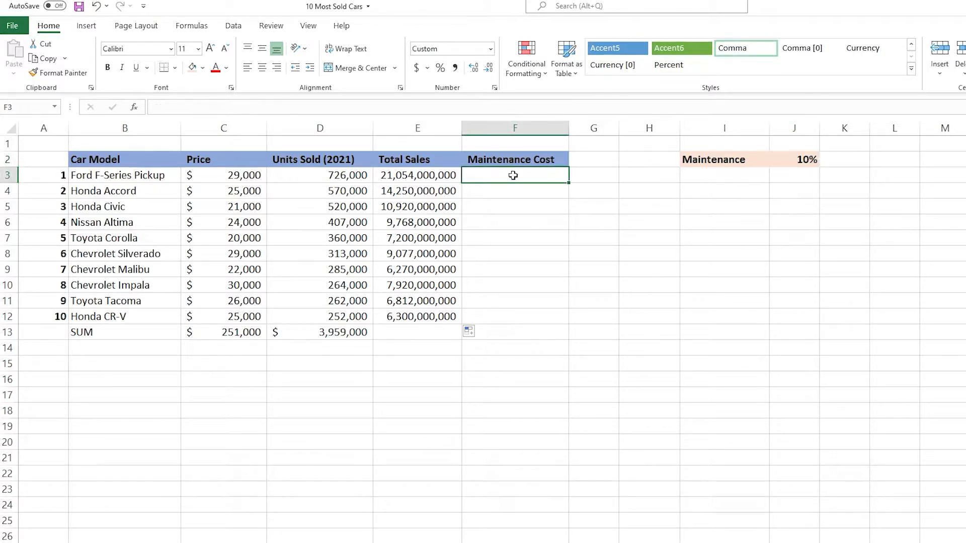
pyautogui.write('=')
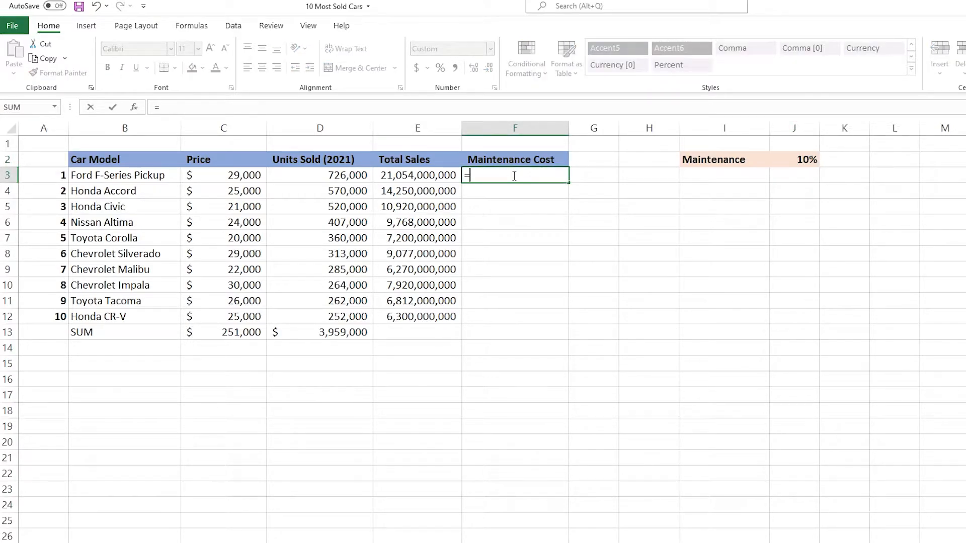
pyautogui.click(243, 176)
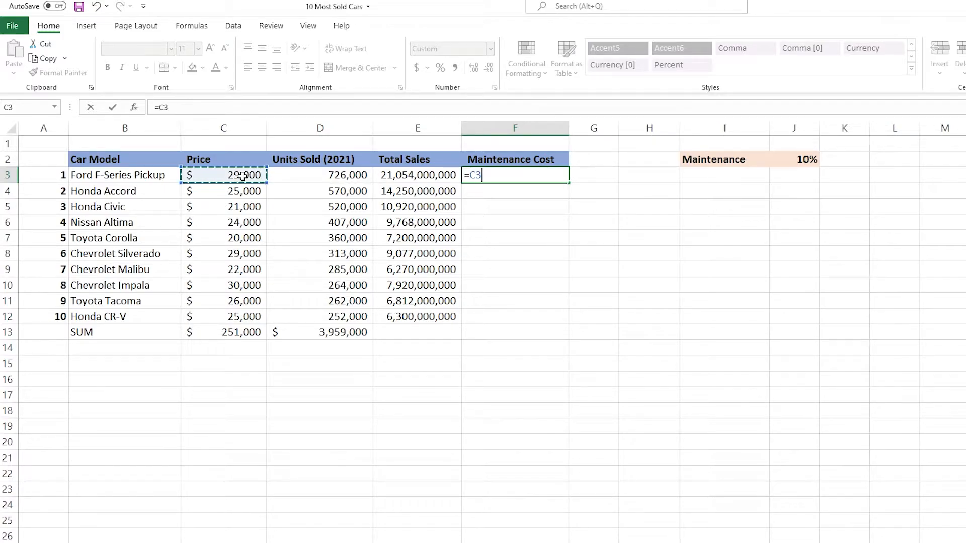
pyautogui.write('*')
pyautogui.click(805, 159)
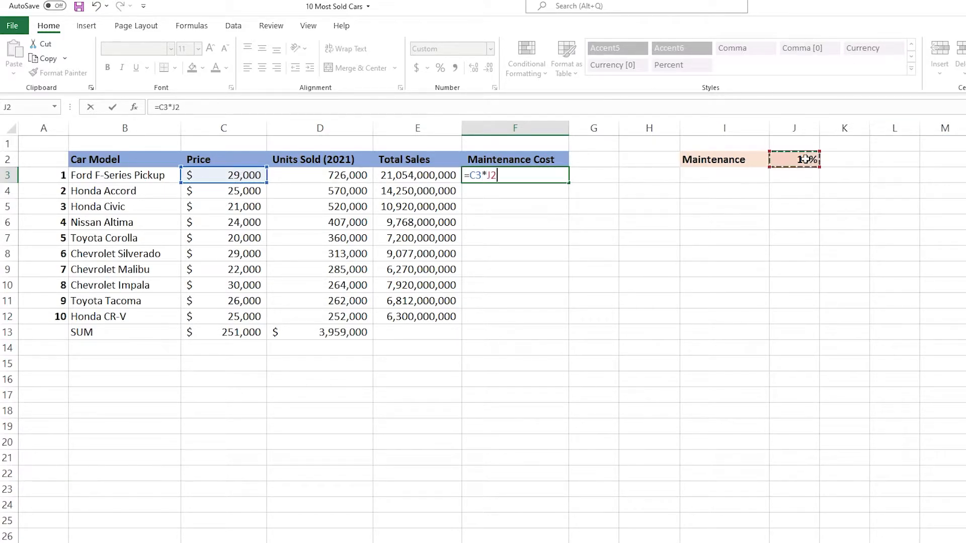
pyautogui.press('Return')
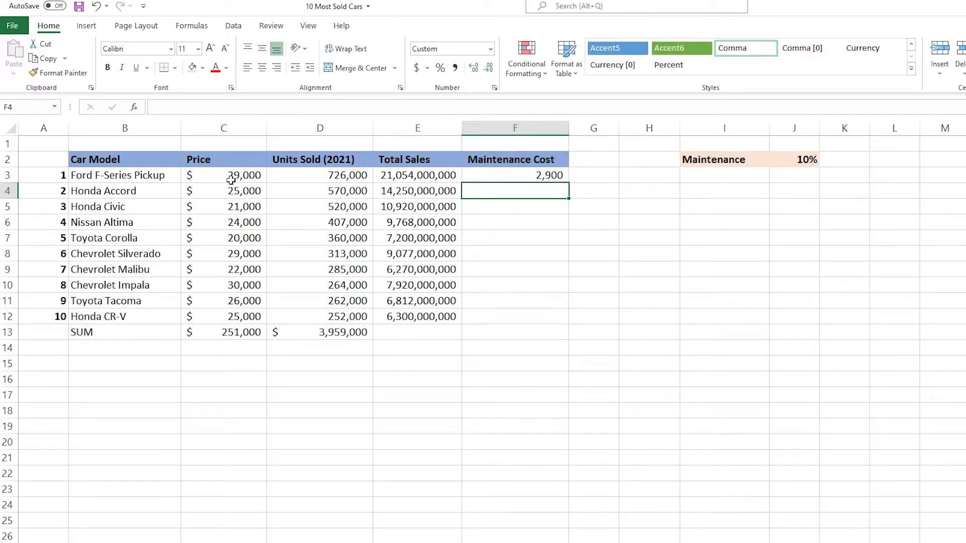
pyautogui.click(508, 174)
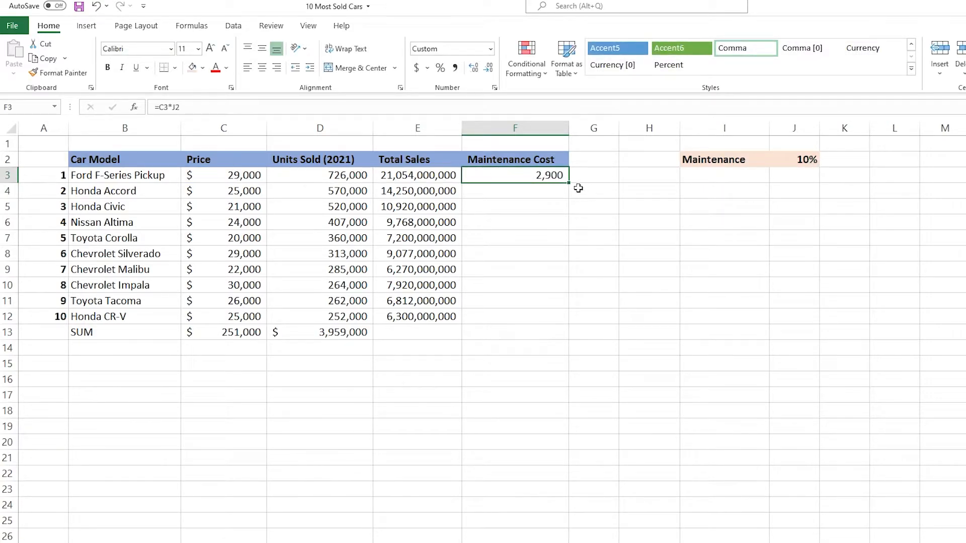
pyautogui.moveTo(569, 183); pyautogui.dragTo(568, 325)
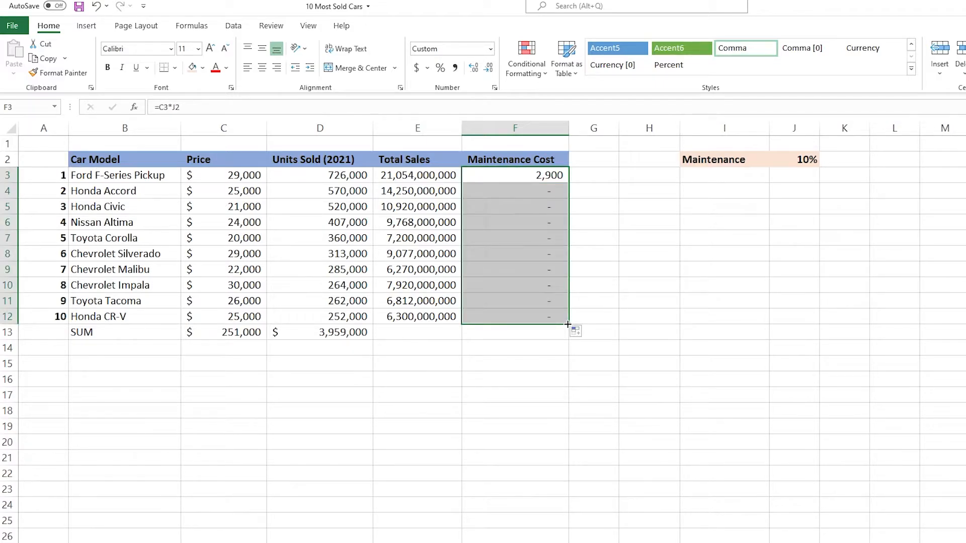
# Step: Compare the cell references in the Maintenance Cost formulas in F3 and F4
pyautogui.click(533, 188)
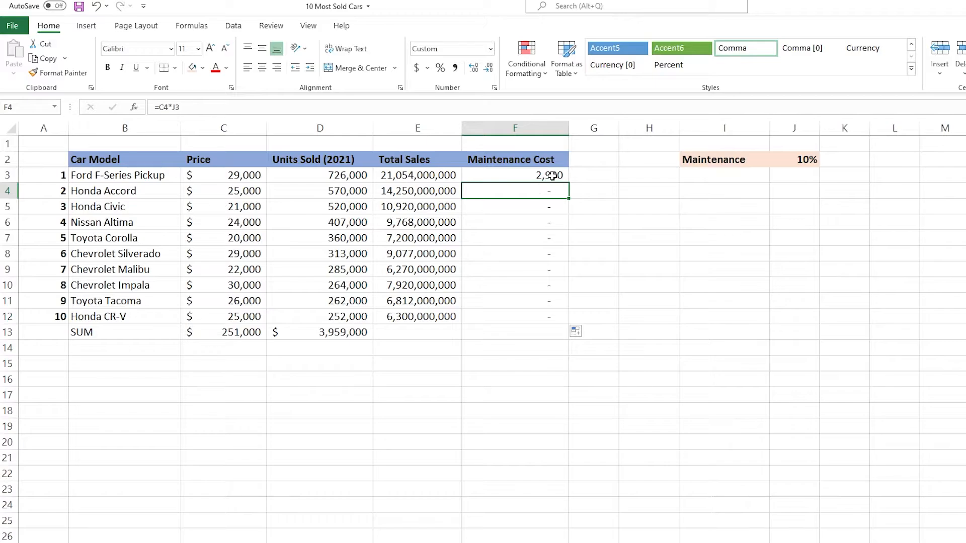
pyautogui.click(552, 175)
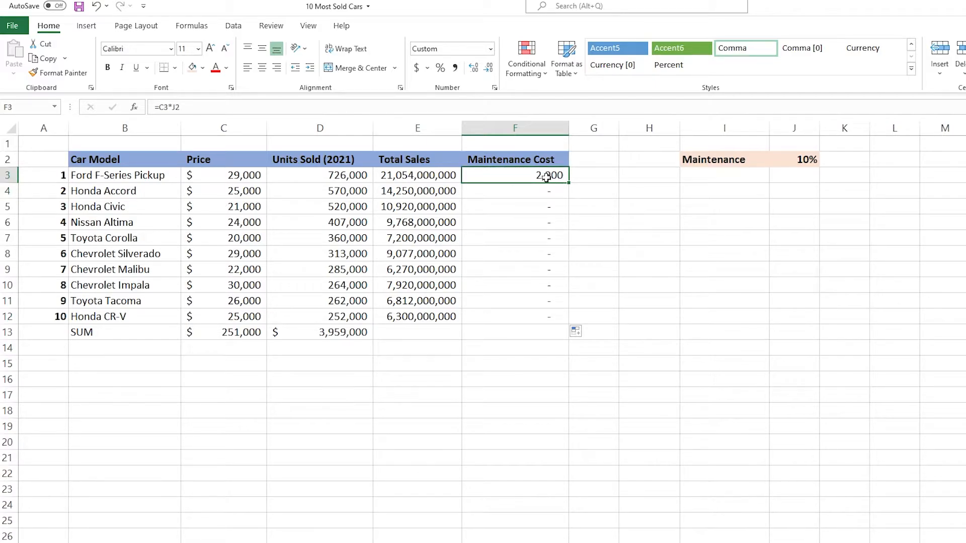
pyautogui.click(555, 191)
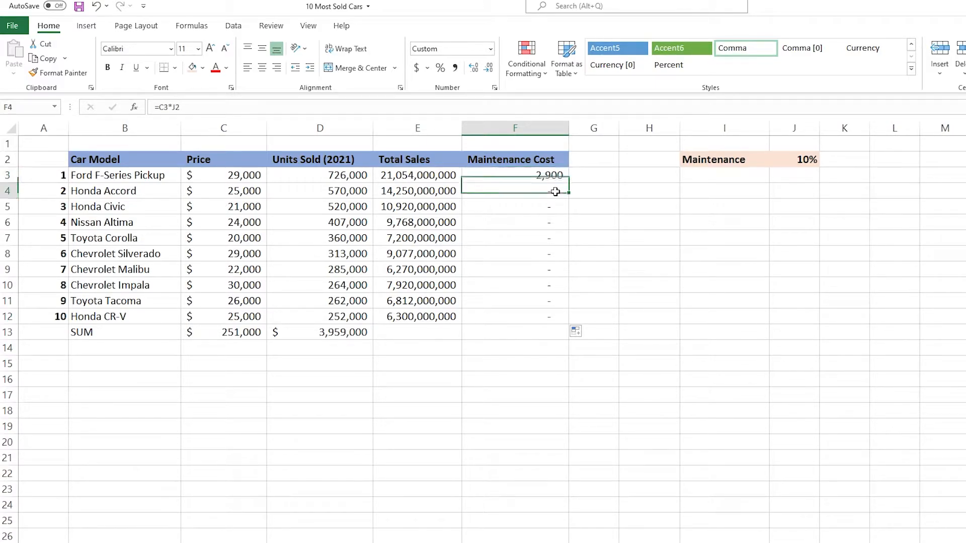
pyautogui.doubleClick(546, 192)
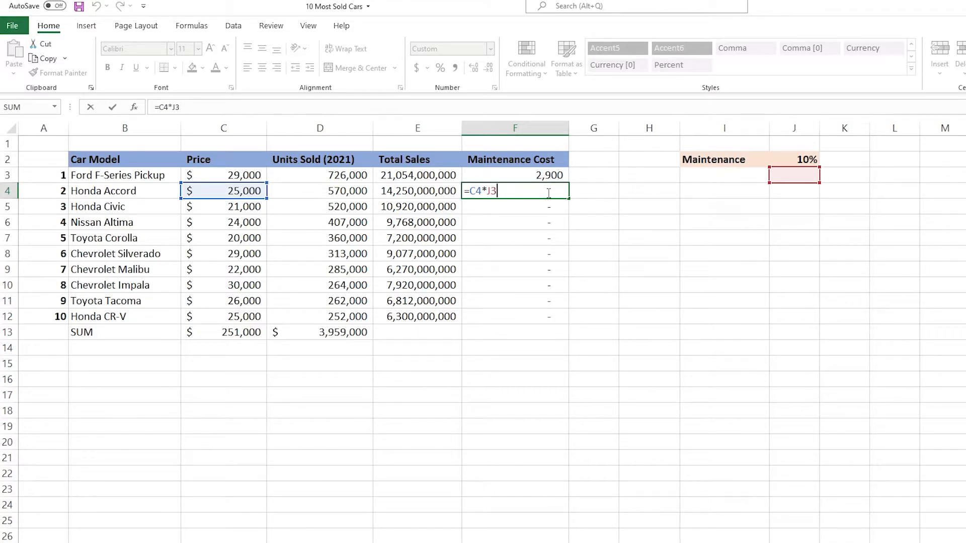
# Step: Make the J2 reference in F3 absolute so the formula is =C3*$J$2, and fill it down through F12
pyautogui.doubleClick(539, 176)
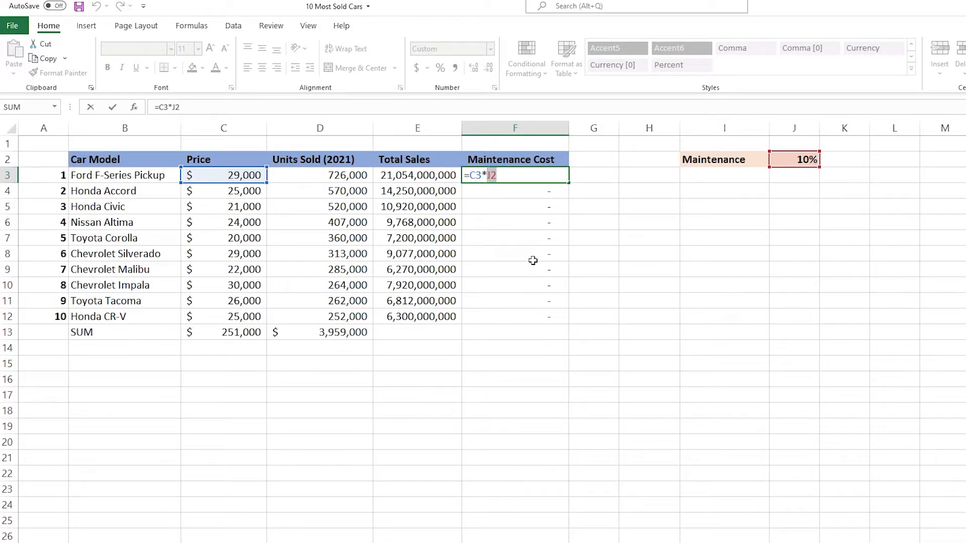
pyautogui.press('F4')
pyautogui.press('F4')
pyautogui.press('F4')
pyautogui.press('F4')
pyautogui.press('F4')
pyautogui.press('F4')
pyautogui.press('F4')
pyautogui.press('F4')
pyautogui.click(522, 175)
pyautogui.hotkey('ctrl', 'Return')
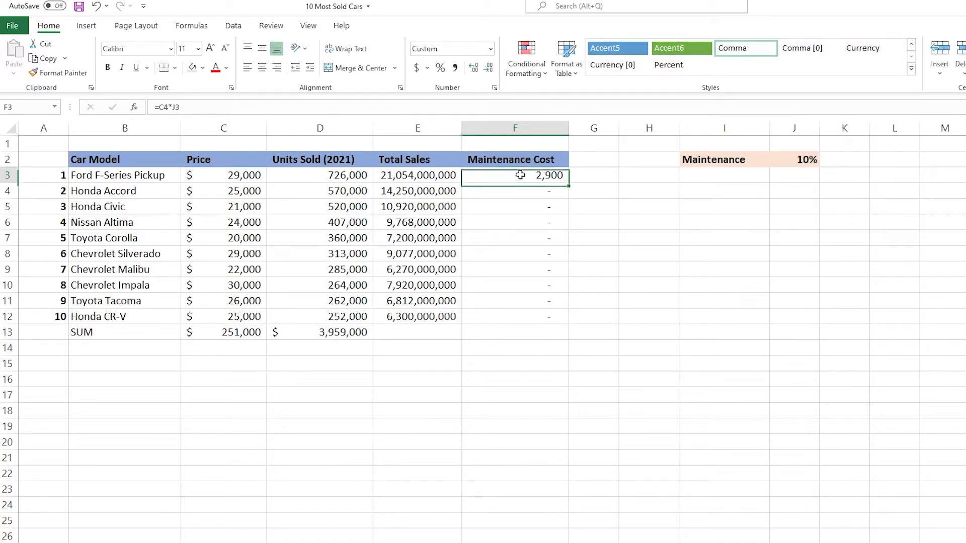
pyautogui.moveTo(569, 184); pyautogui.dragTo(568, 323)
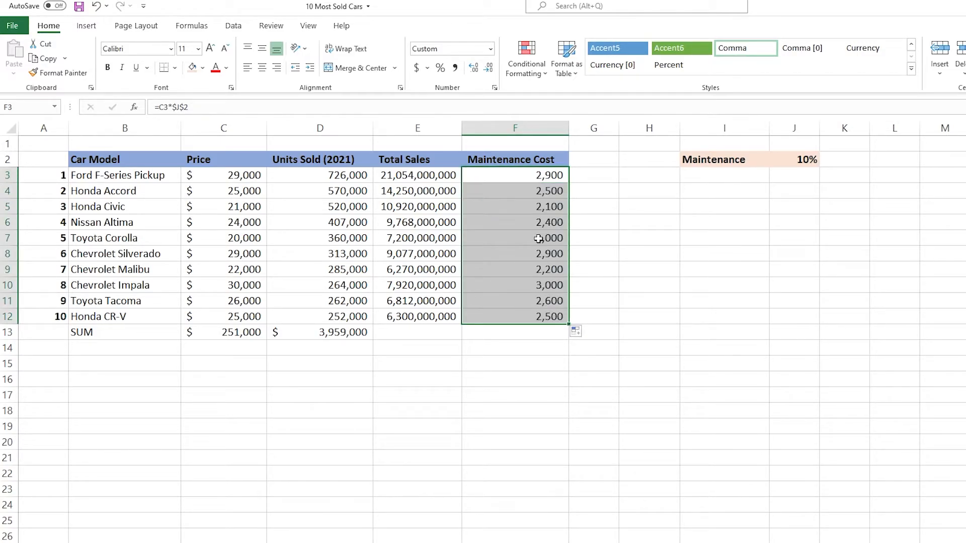
pyautogui.doubleClick(538, 254)
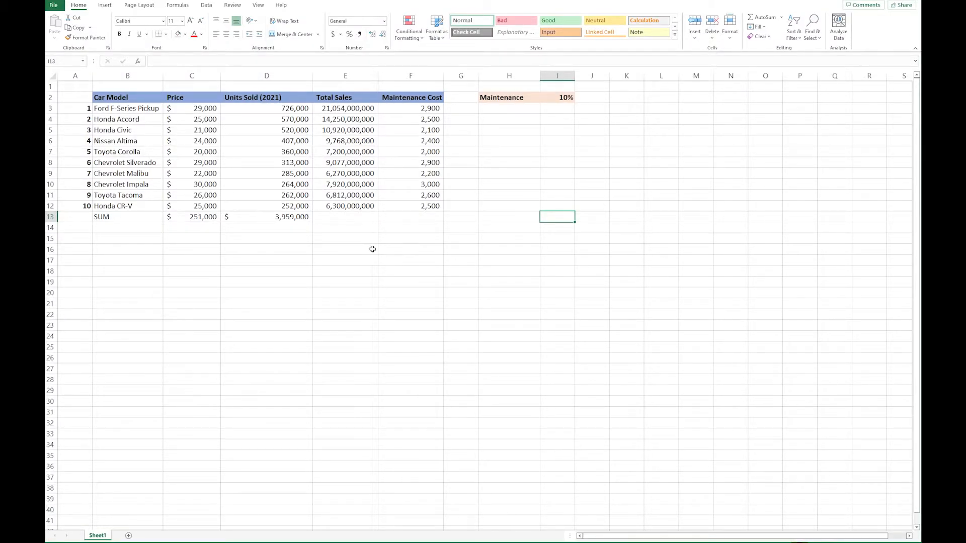
# Step: Display the sheet's formulas instead of their results and narrow columns B through F to fit the contents more closely
pyautogui.click(179, 5)
pyautogui.click(446, 19)
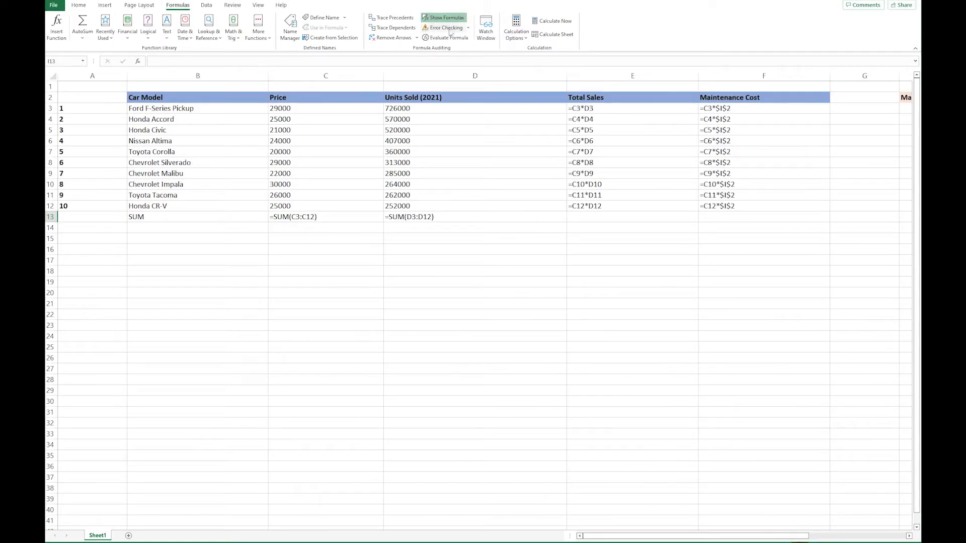
pyautogui.moveTo(384, 76); pyautogui.dragTo(337, 89)
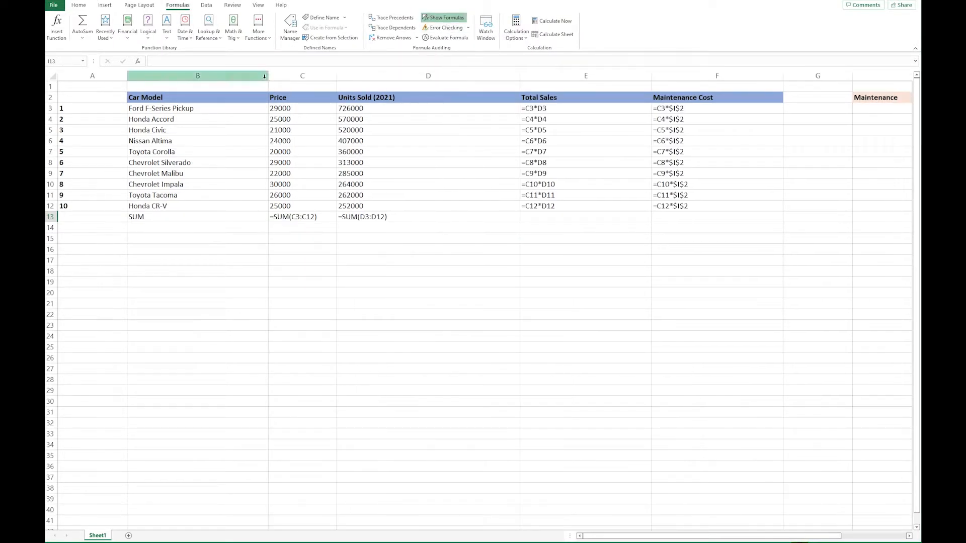
pyautogui.moveTo(268, 89); pyautogui.dragTo(216, 87)
pyautogui.moveTo(468, 75); pyautogui.dragTo(359, 75)
pyautogui.moveTo(491, 76); pyautogui.dragTo(428, 83)
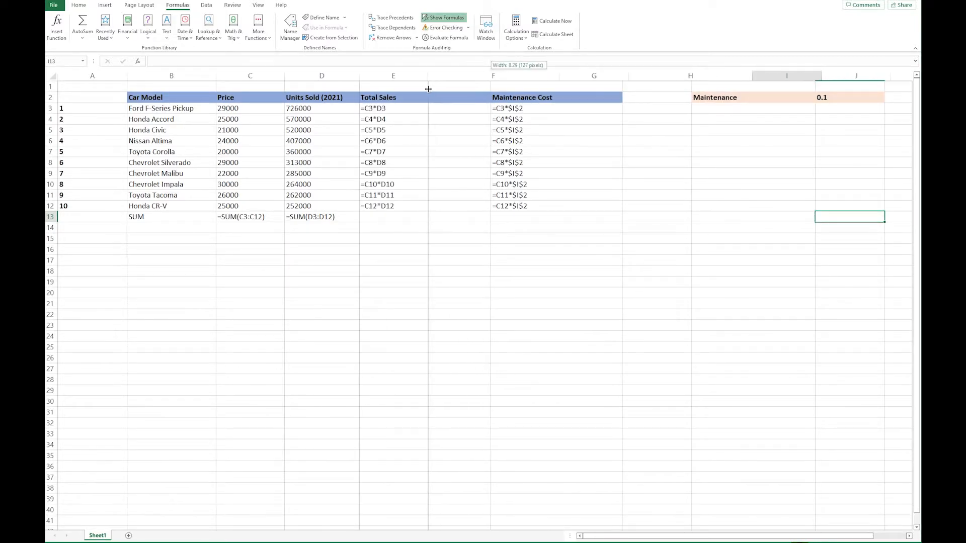
pyautogui.moveTo(559, 86); pyautogui.dragTo(493, 95)
pyautogui.moveTo(558, 74); pyautogui.dragTo(509, 75)
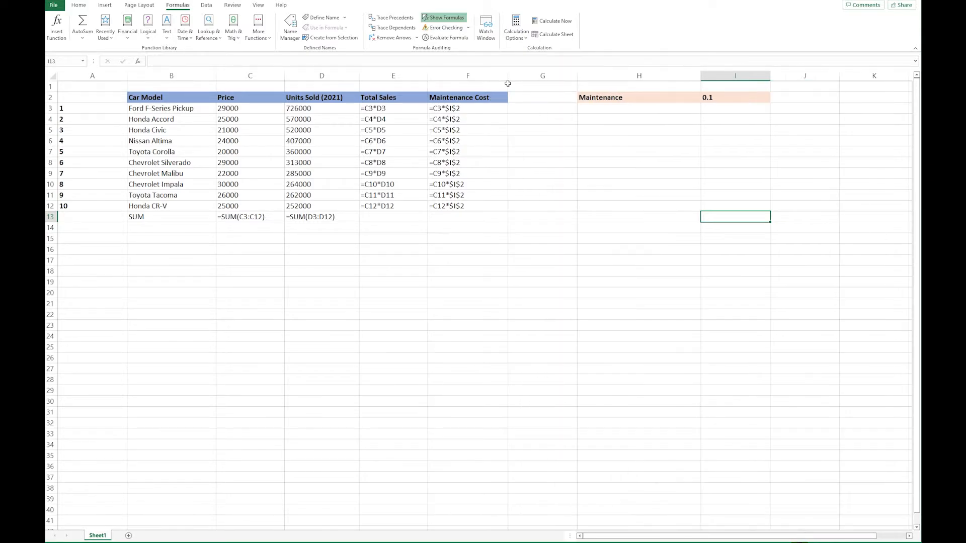
# Step: Compare the ranges referenced by the SUM formulas in C13 and D13
pyautogui.click(235, 217)
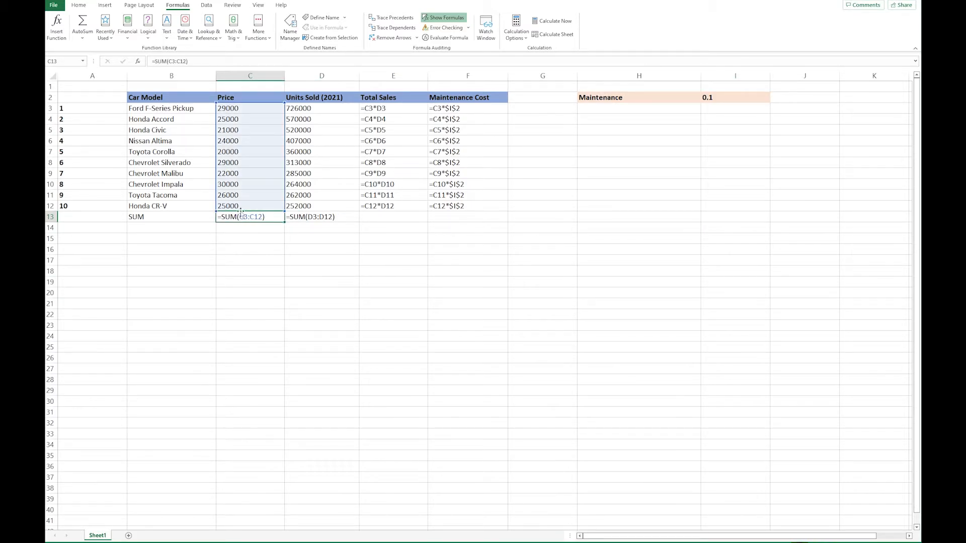
pyautogui.click(319, 217)
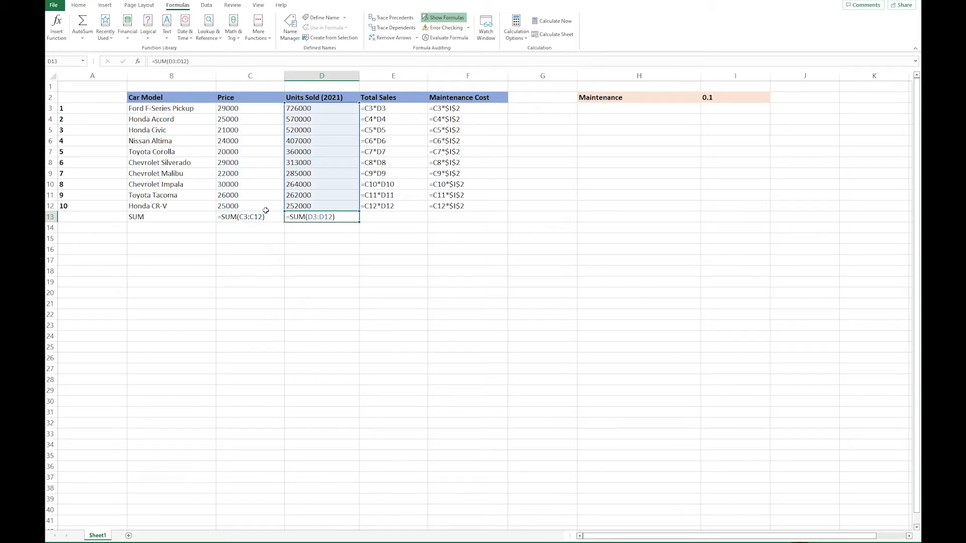
pyautogui.click(242, 217)
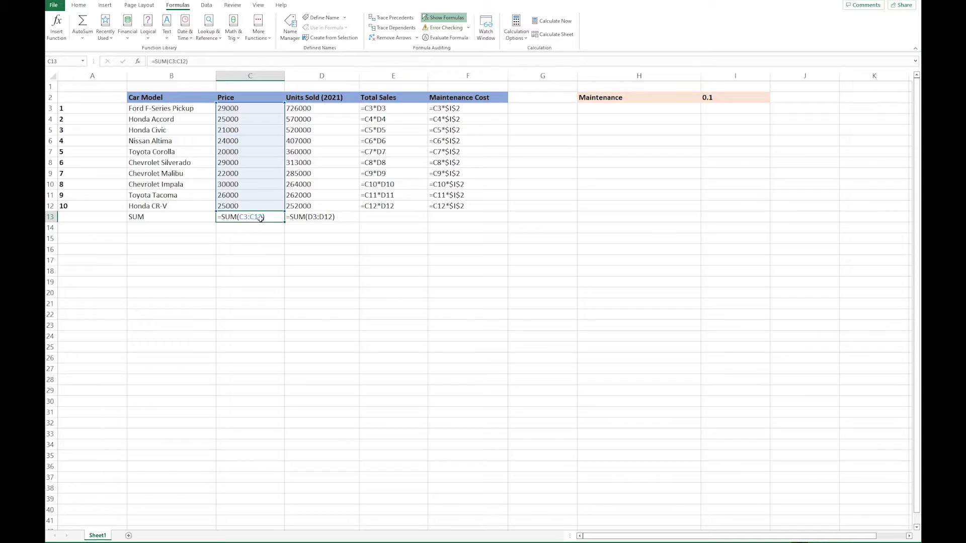
pyautogui.click(321, 217)
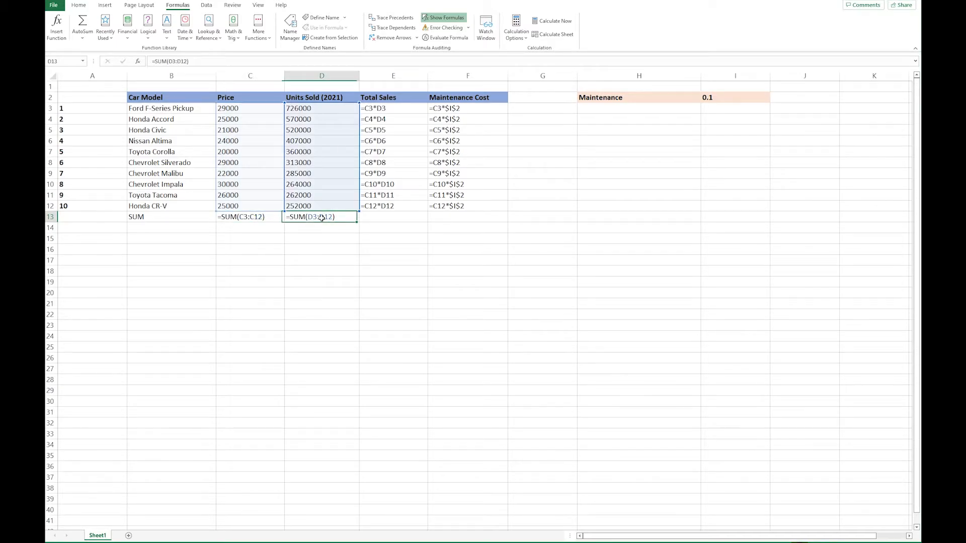
# Step: Examine the relative references in each Total Sales formula from E3 down to E12
pyautogui.click(386, 109)
pyautogui.click(392, 121)
pyautogui.click(387, 130)
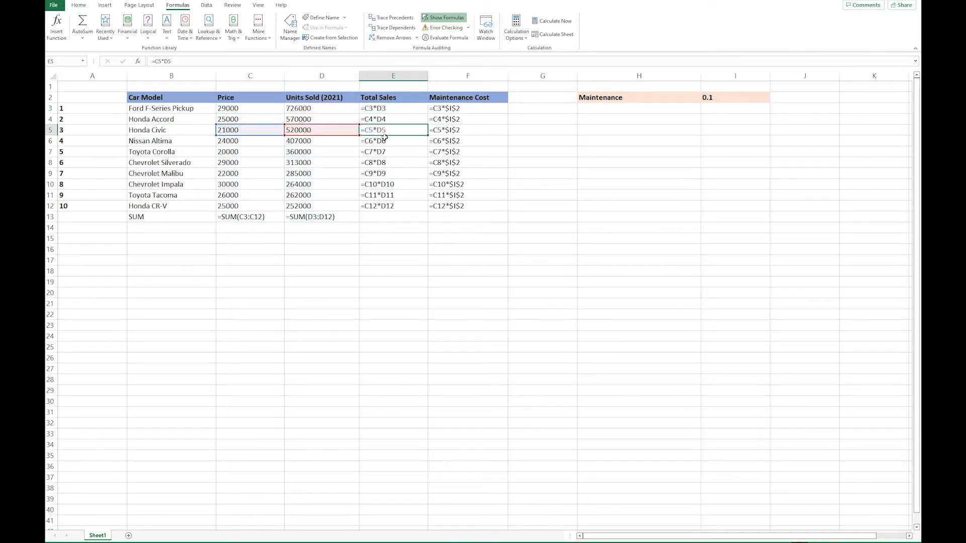
pyautogui.click(385, 141)
pyautogui.click(383, 152)
pyautogui.click(382, 163)
pyautogui.click(382, 174)
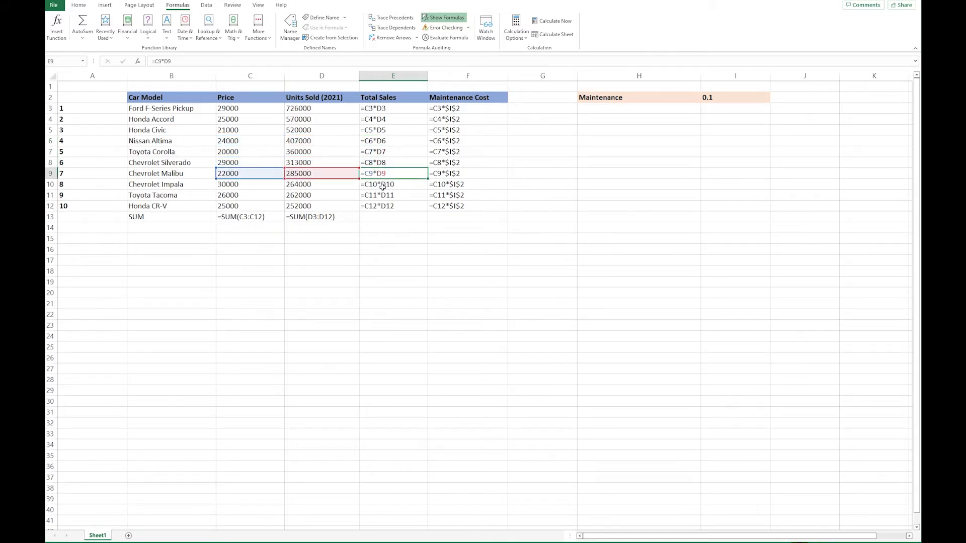
pyautogui.click(383, 184)
pyautogui.click(382, 196)
pyautogui.click(382, 206)
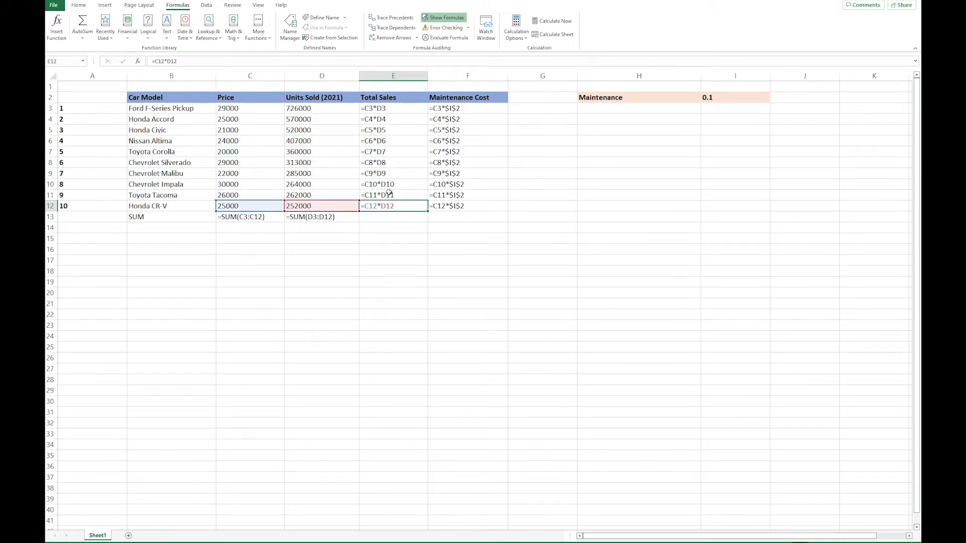
# Step: Examine the relative price reference and the absolute $I$2 reference in the Maintenance Cost formulas from F3 to F12
pyautogui.click(478, 109)
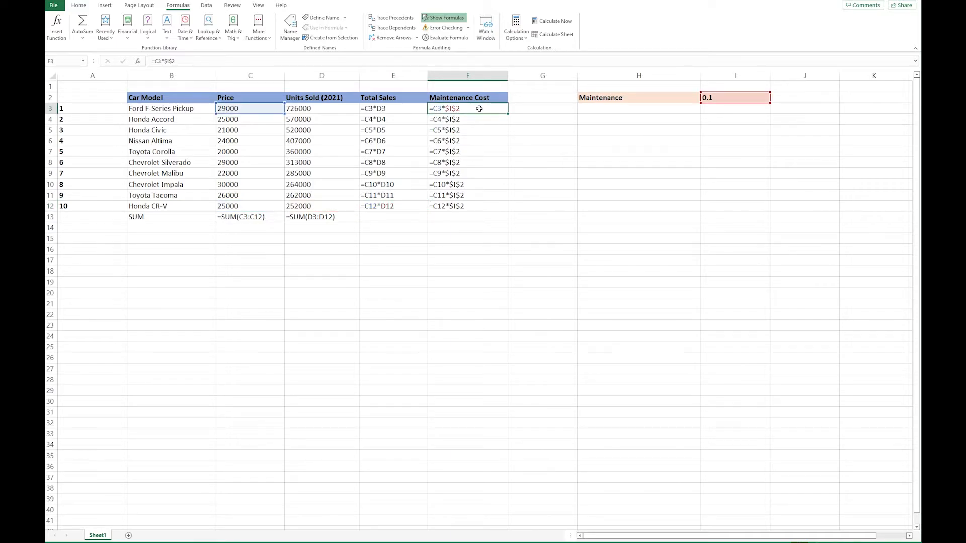
pyautogui.click(475, 120)
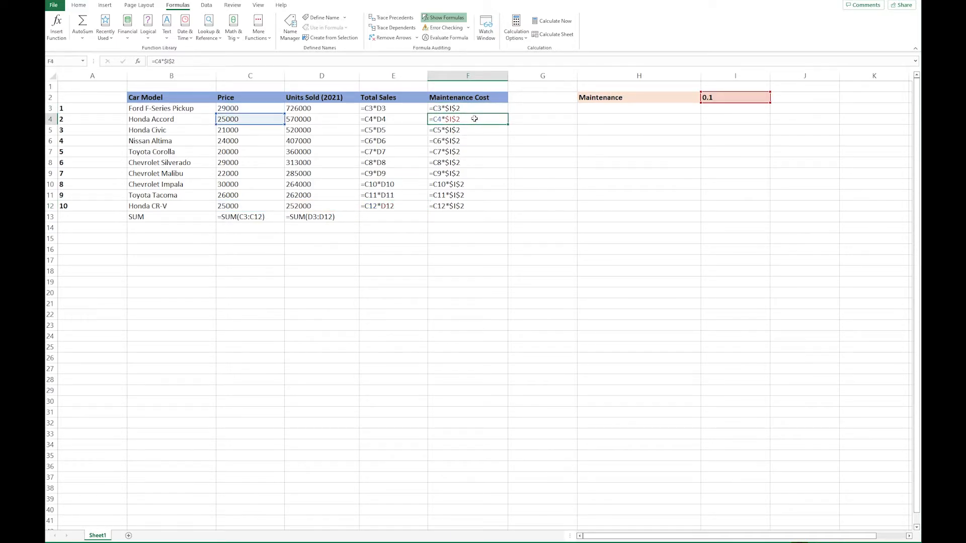
pyautogui.click(474, 109)
pyautogui.click(471, 120)
pyautogui.click(472, 132)
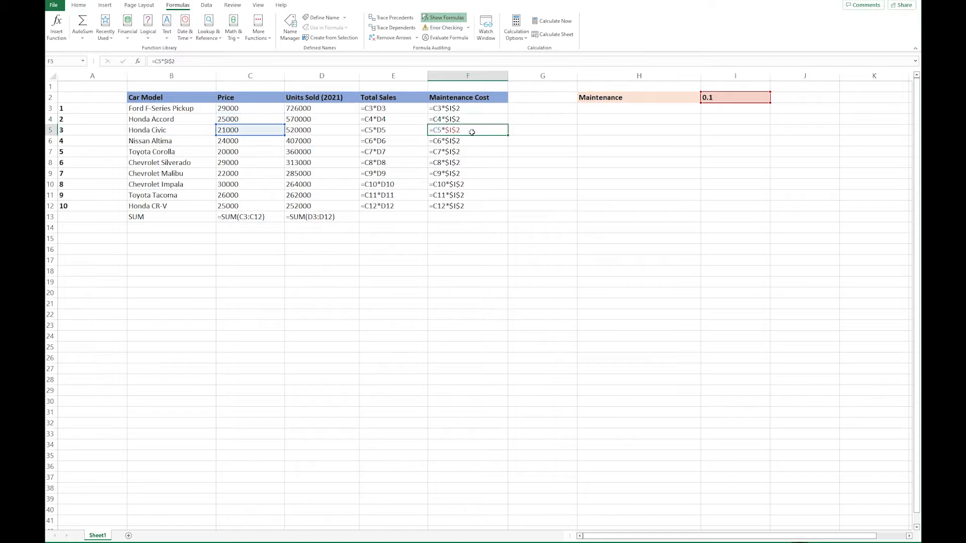
pyautogui.click(469, 143)
pyautogui.click(469, 152)
pyautogui.click(471, 164)
pyautogui.click(470, 176)
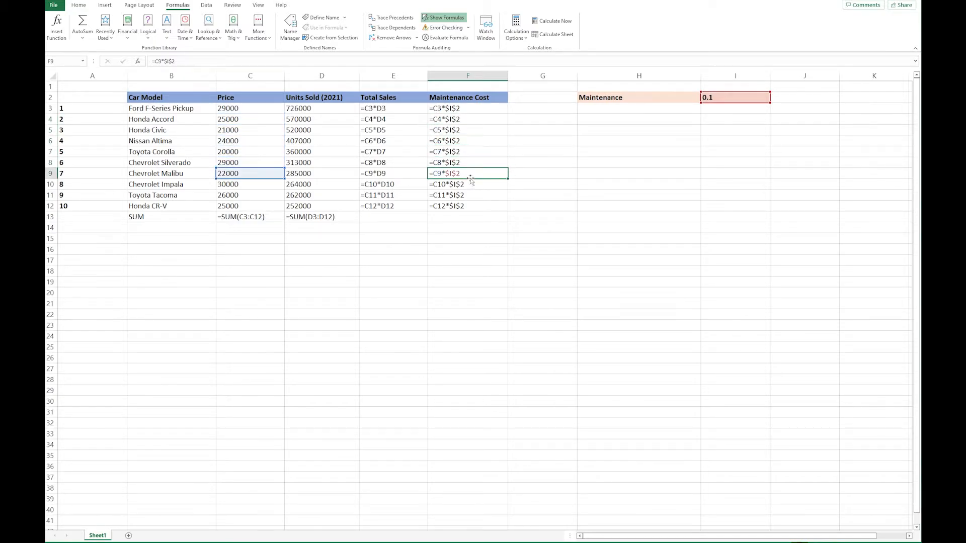
pyautogui.click(471, 185)
pyautogui.click(472, 196)
pyautogui.click(472, 206)
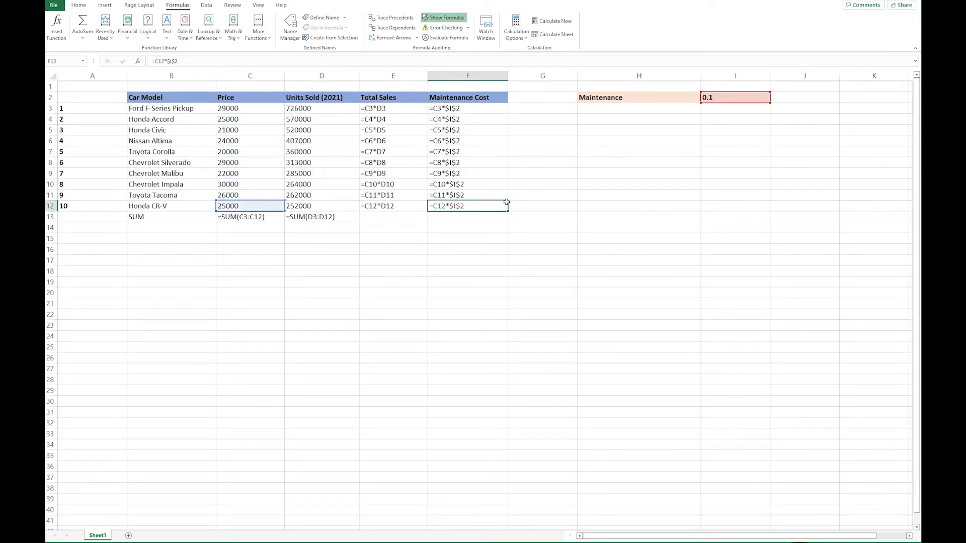
pyautogui.click(467, 108)
pyautogui.click(465, 118)
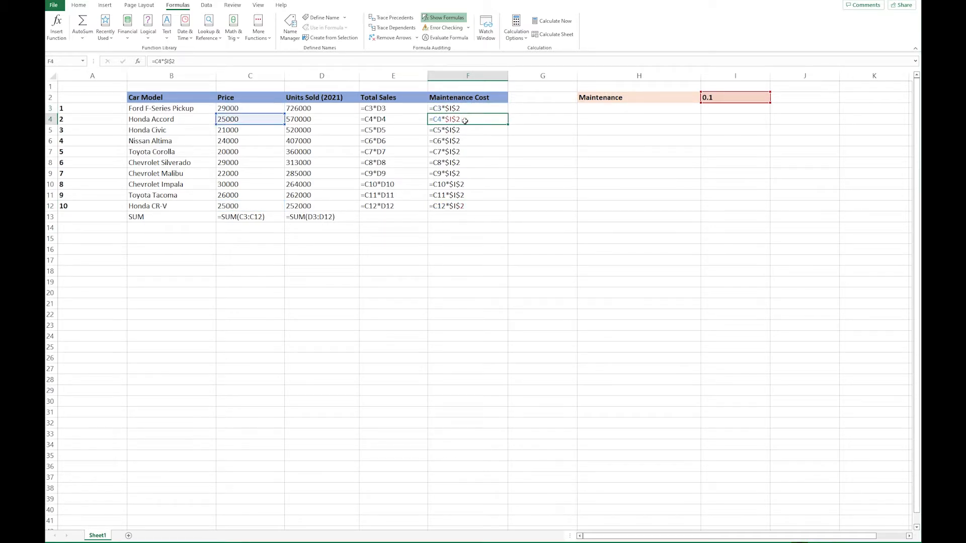
# Step: Return the sheet to displaying results and auto-fit the widths of columns C, D, E and F
pyautogui.click(443, 18)
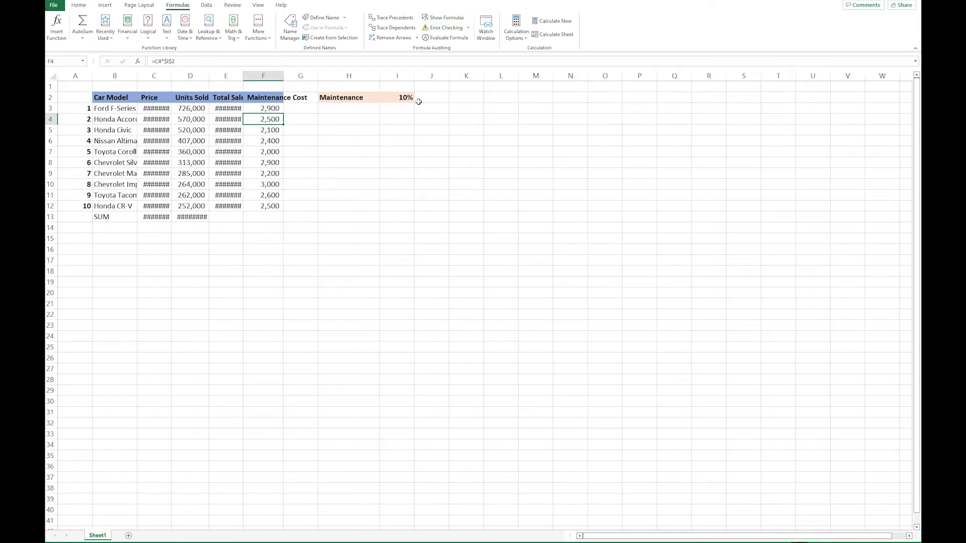
pyautogui.doubleClick(243, 75)
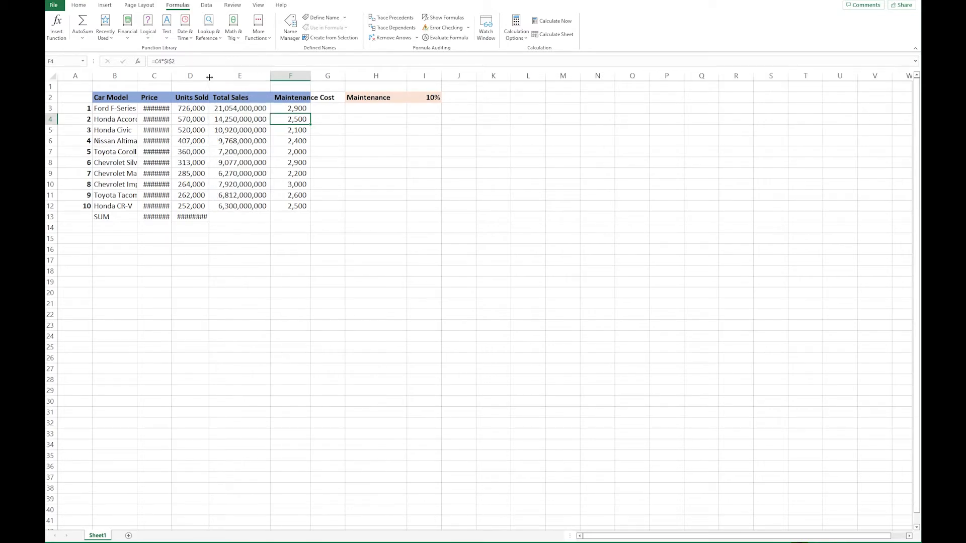
pyautogui.doubleClick(209, 75)
pyautogui.doubleClick(171, 76)
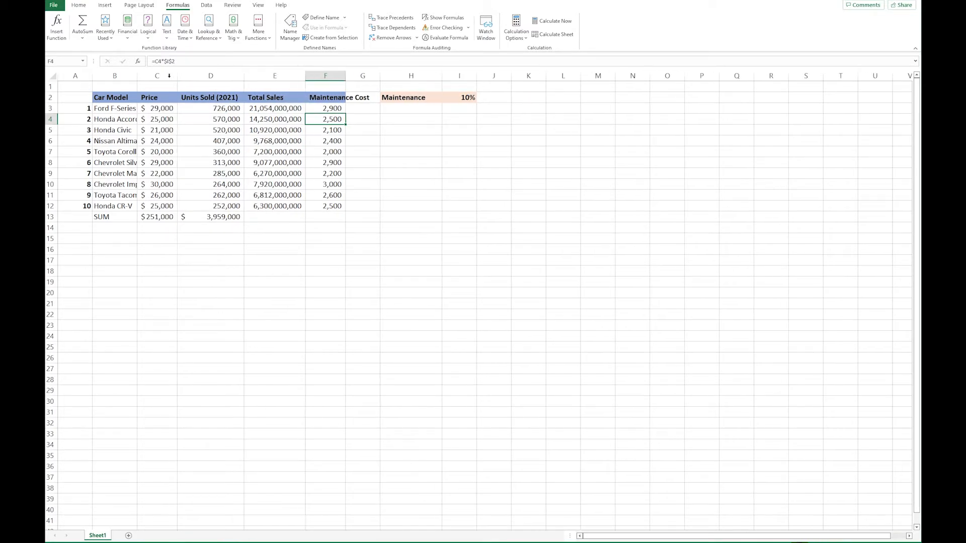
pyautogui.doubleClick(343, 76)
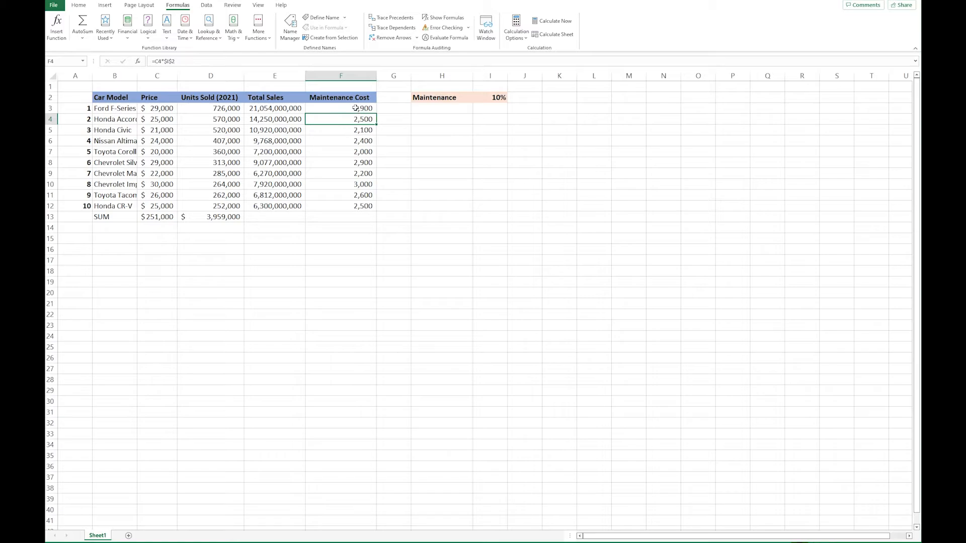
# Step: Clear the Maintenance Cost formulas from F3:F12
pyautogui.moveTo(357, 108); pyautogui.dragTo(347, 205)
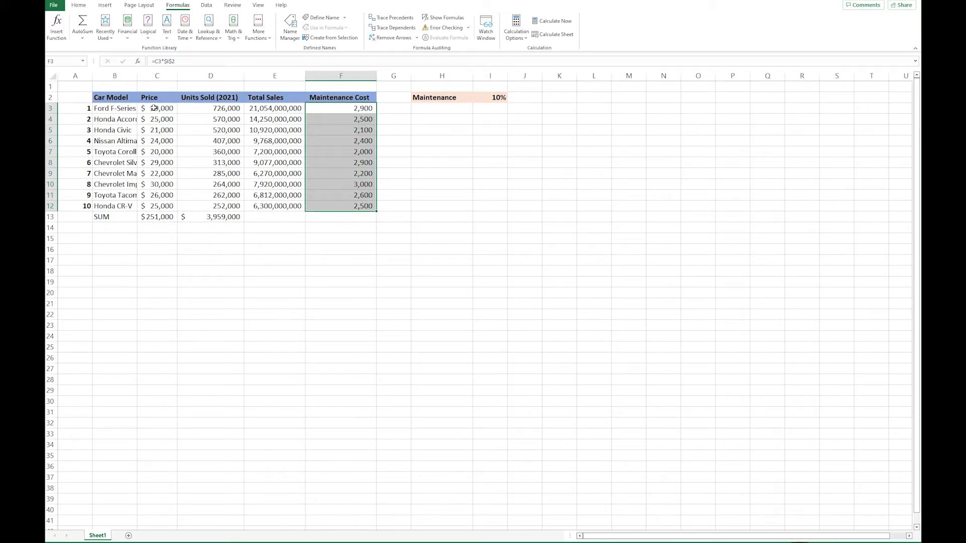
pyautogui.click(212, 110)
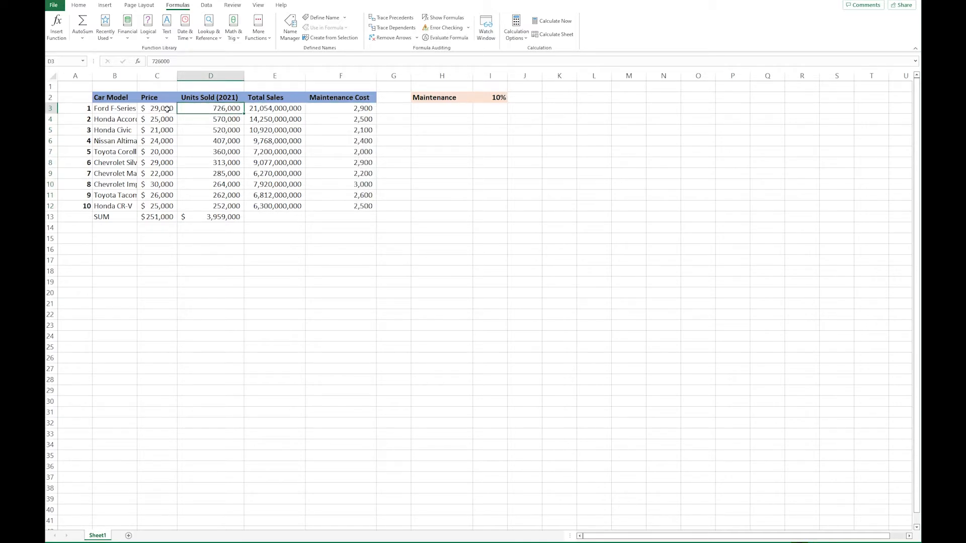
pyautogui.moveTo(347, 107); pyautogui.dragTo(357, 208)
pyautogui.press('Delete')
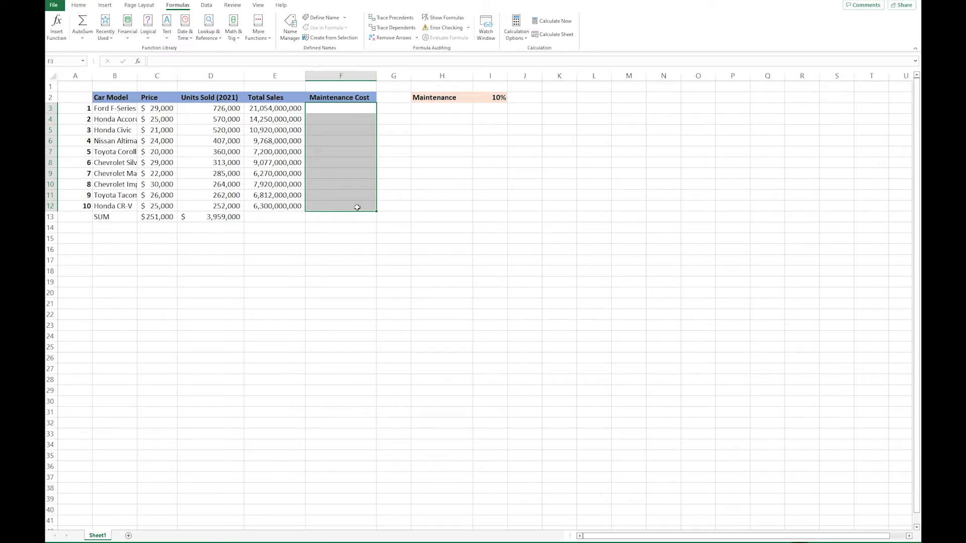
# Step: Enter =$C$3*$D$3 with fully absolute references in F3 and fill it down the Maintenance Cost column to F12
pyautogui.write('=')
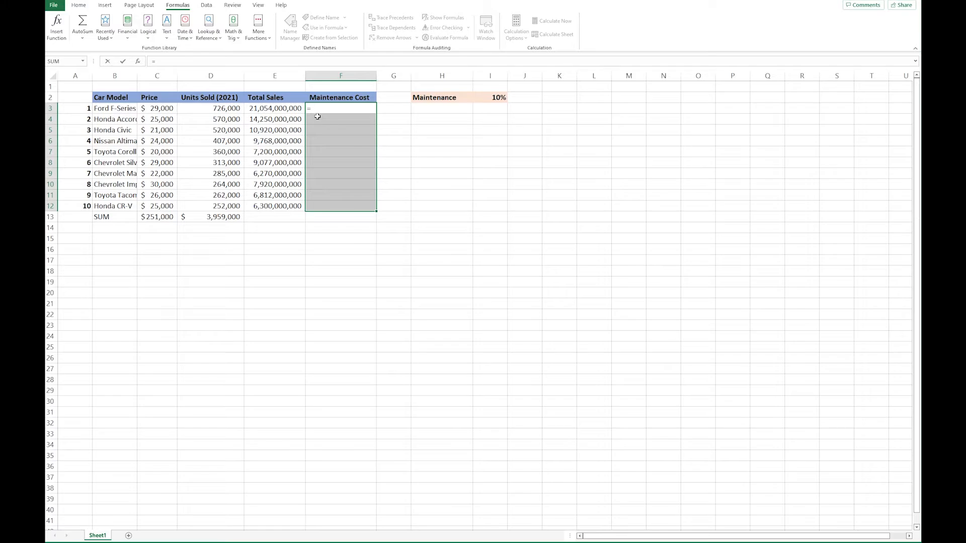
pyautogui.click(164, 109)
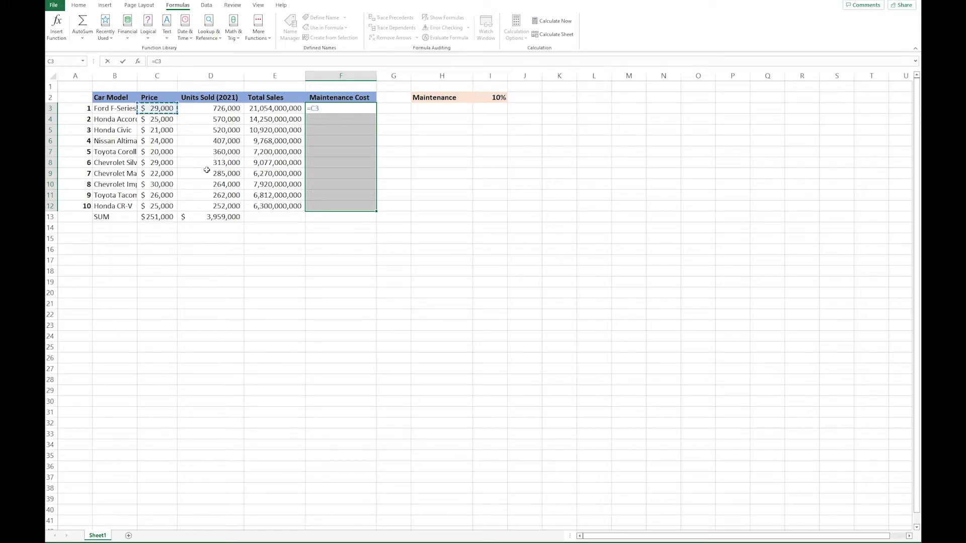
pyautogui.press('F4')
pyautogui.write('*')
pyautogui.click(228, 108)
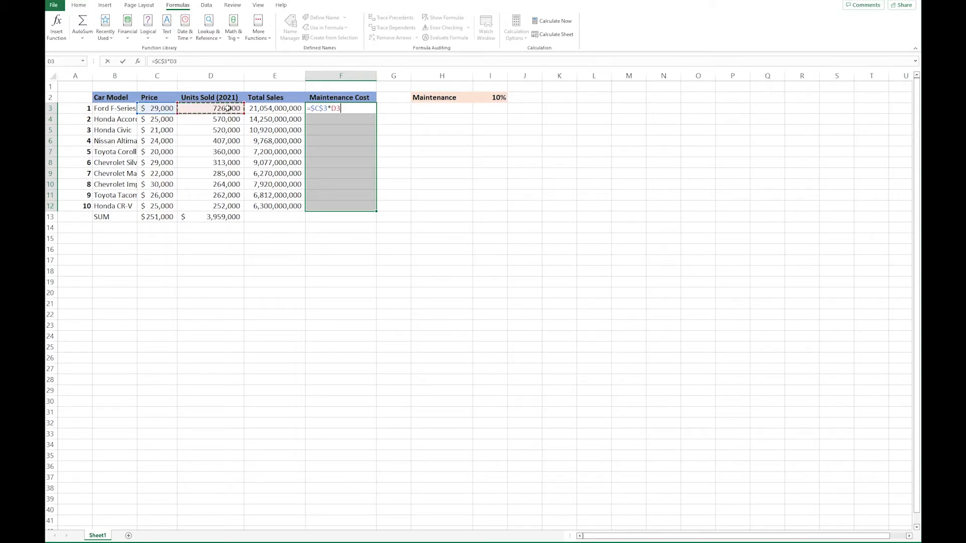
pyautogui.press('F4')
pyautogui.press('Return')
pyautogui.click(356, 111)
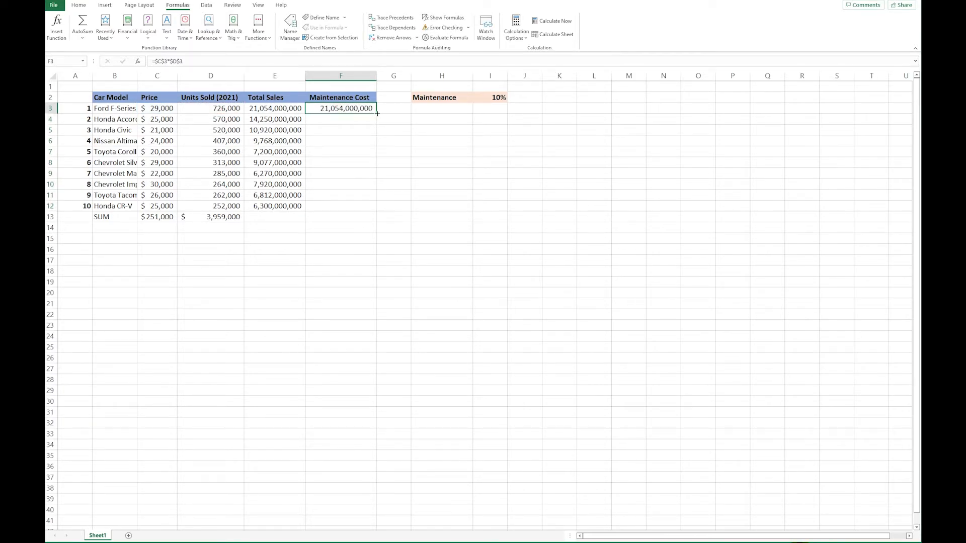
pyautogui.moveTo(377, 113); pyautogui.dragTo(378, 212)
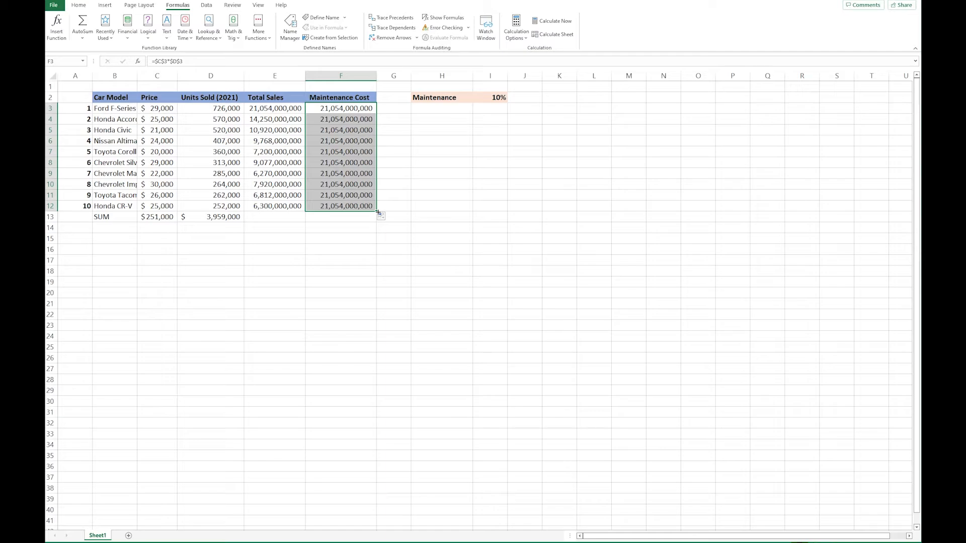
# Step: Show the sheet's formulas and examine the absolute references in the Maintenance Cost cells from F3 to F12
pyautogui.click(337, 109)
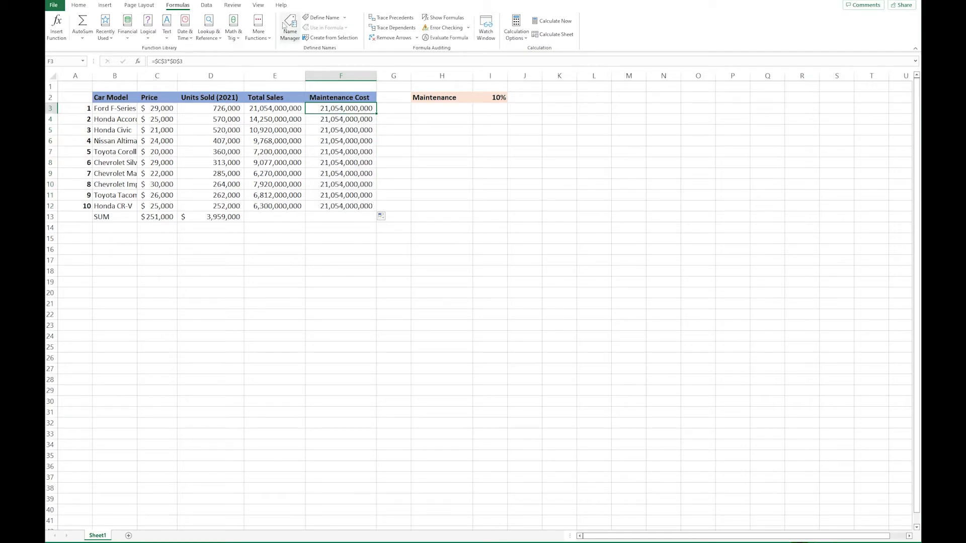
pyautogui.click(444, 18)
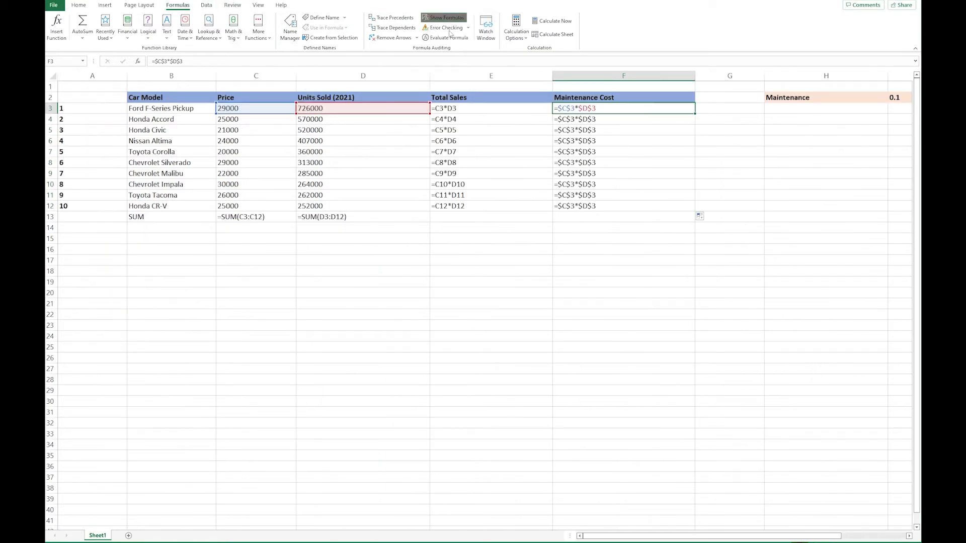
pyautogui.click(592, 119)
pyautogui.click(593, 130)
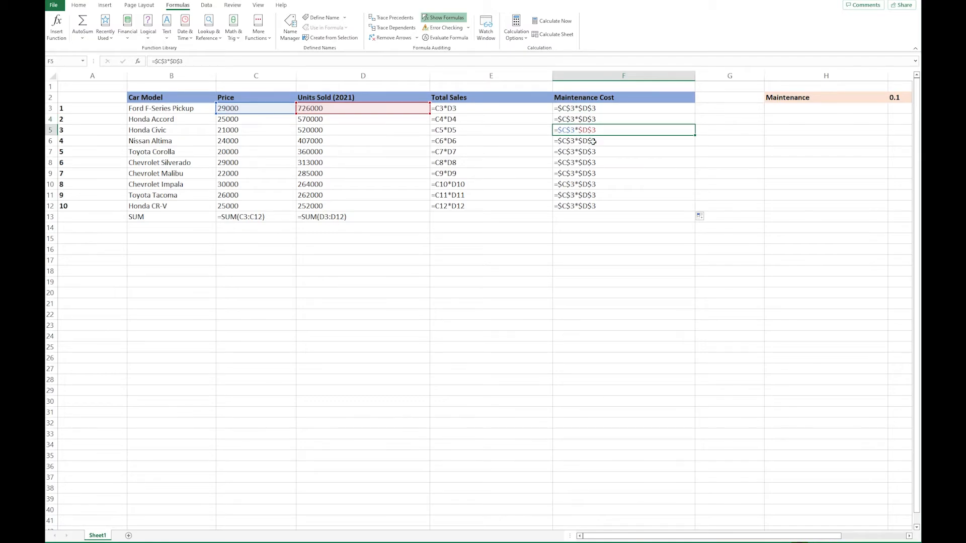
pyautogui.click(594, 141)
pyautogui.click(595, 152)
pyautogui.click(597, 162)
pyautogui.click(599, 174)
pyautogui.click(600, 185)
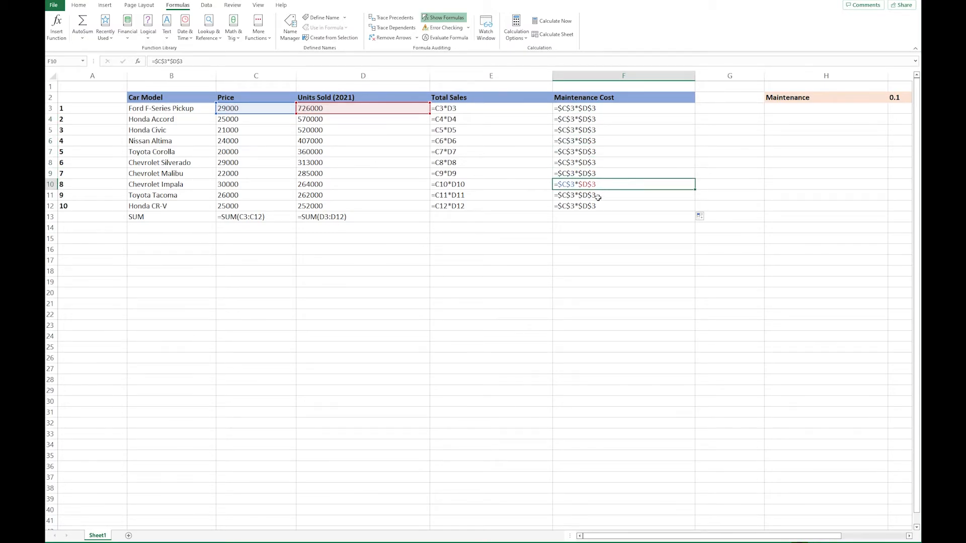
pyautogui.click(599, 194)
pyautogui.click(597, 206)
pyautogui.click(598, 195)
pyautogui.click(600, 173)
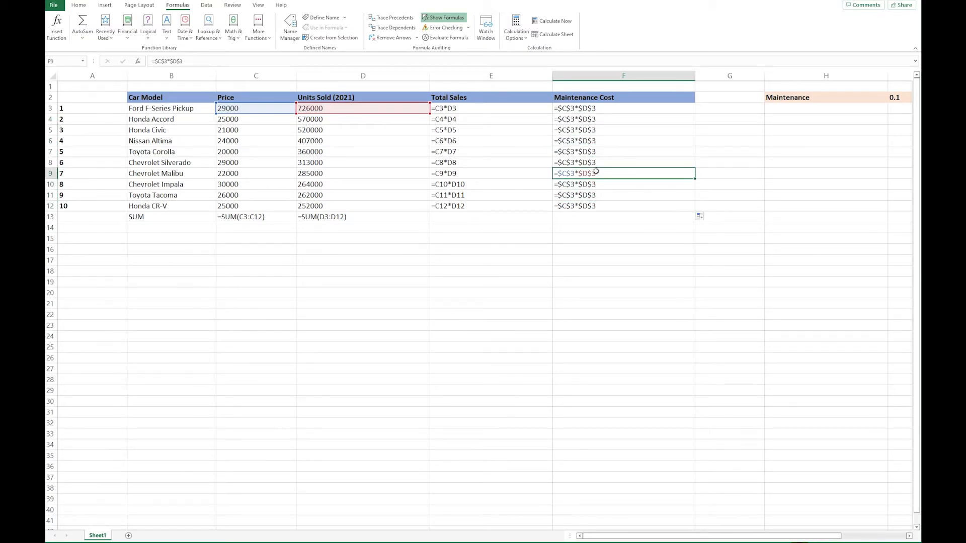
pyautogui.click(599, 163)
pyautogui.click(599, 151)
pyautogui.click(599, 141)
pyautogui.click(599, 130)
pyautogui.click(598, 119)
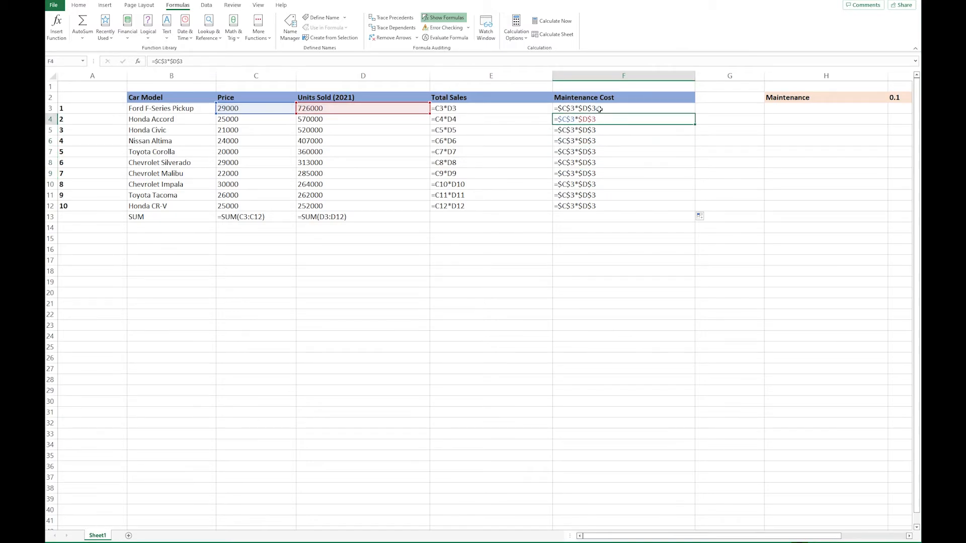
pyautogui.click(598, 108)
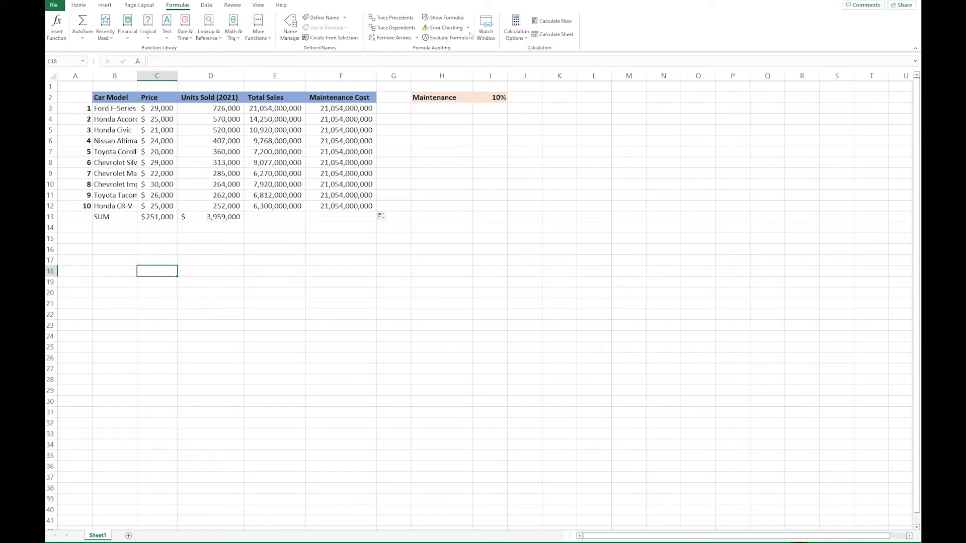
# Step: Show the sheet's formulas again and start the formula =C3*D3 in cell C18
pyautogui.click(442, 18)
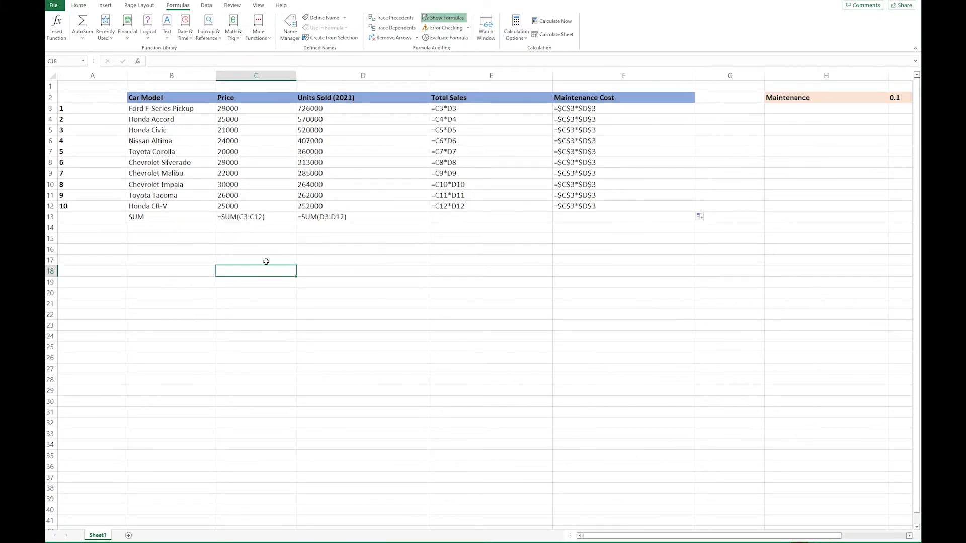
pyautogui.write('=')
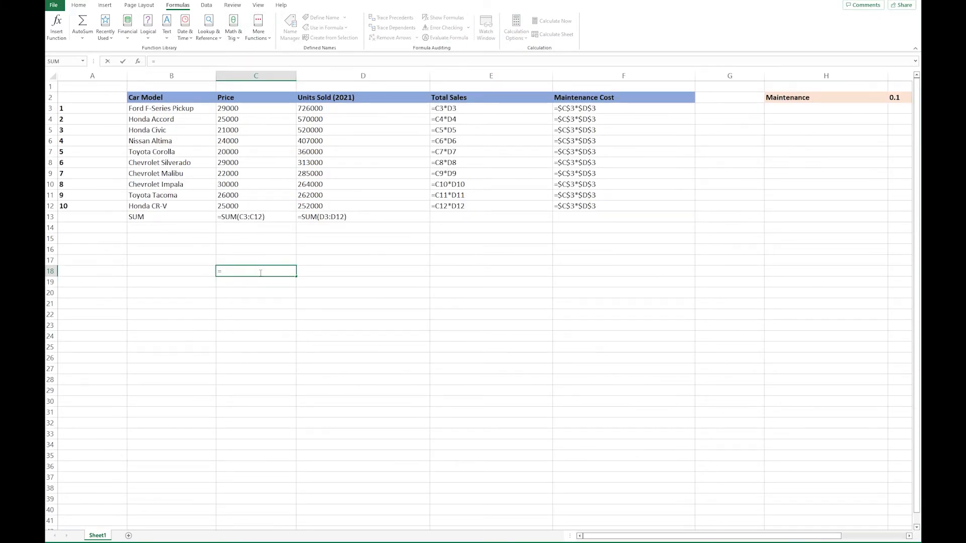
pyautogui.press('Up')
pyautogui.press('Up')
pyautogui.press('Up')
pyautogui.press('Up')
pyautogui.press('Up')
pyautogui.press('Up')
pyautogui.press('Up')
pyautogui.press('Up')
pyautogui.press('Up')
pyautogui.press('Up')
pyautogui.press('Up')
pyautogui.press('Up')
pyautogui.press('Up')
pyautogui.press('Up')
pyautogui.press('Up')
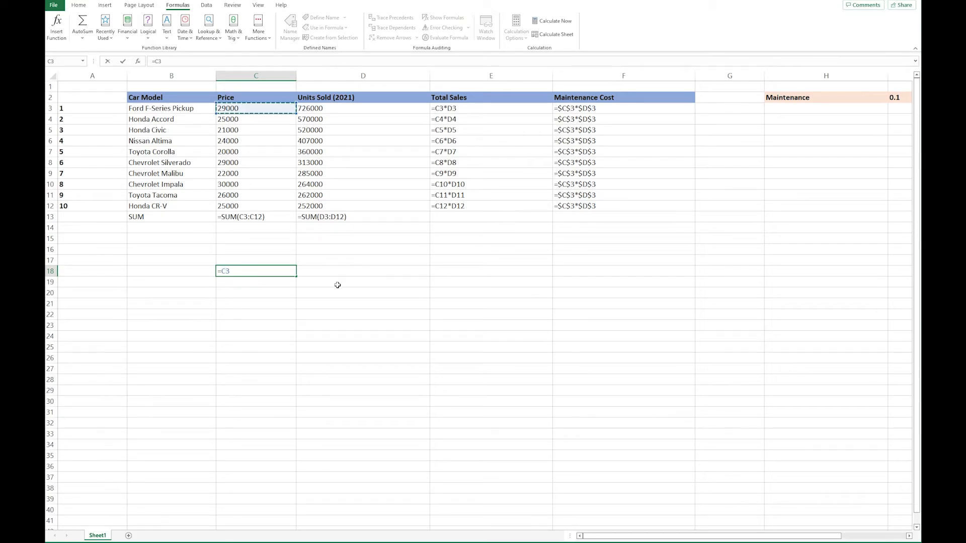
pyautogui.write('*')
pyautogui.click(358, 109)
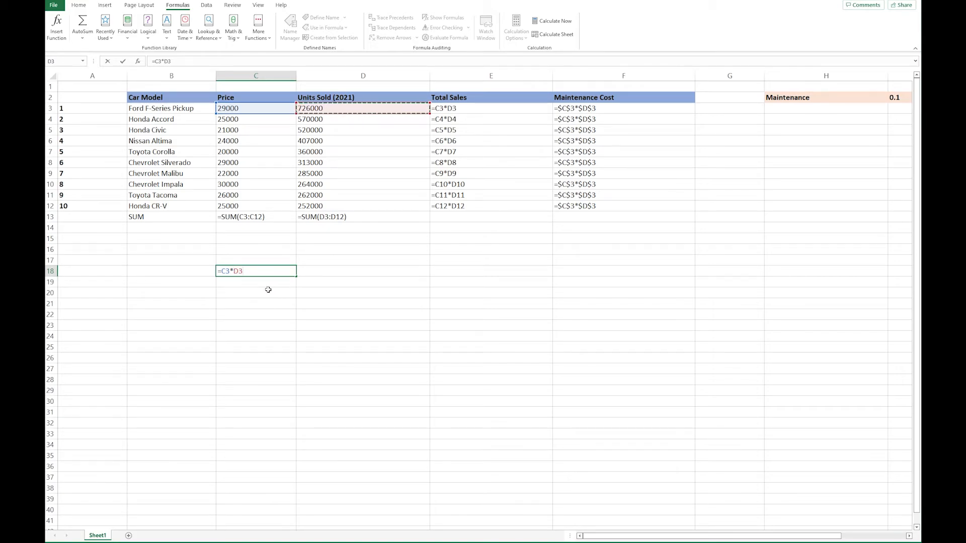
# Step: Lock only the row of the D3 reference so C18 holds =C3*D$3, and fill the formula down to C23
pyautogui.doubleClick(238, 272)
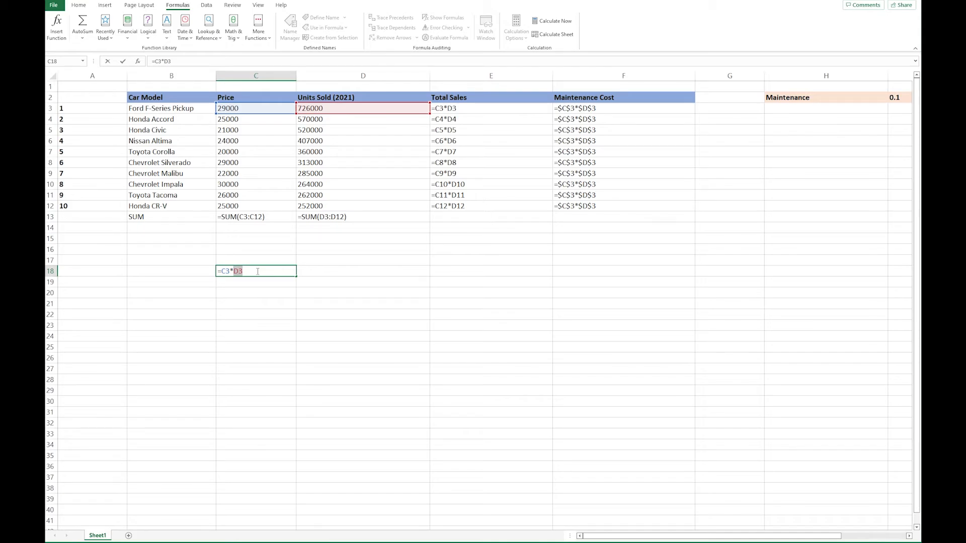
pyautogui.press('F4')
pyautogui.press('F4')
pyautogui.press('Return')
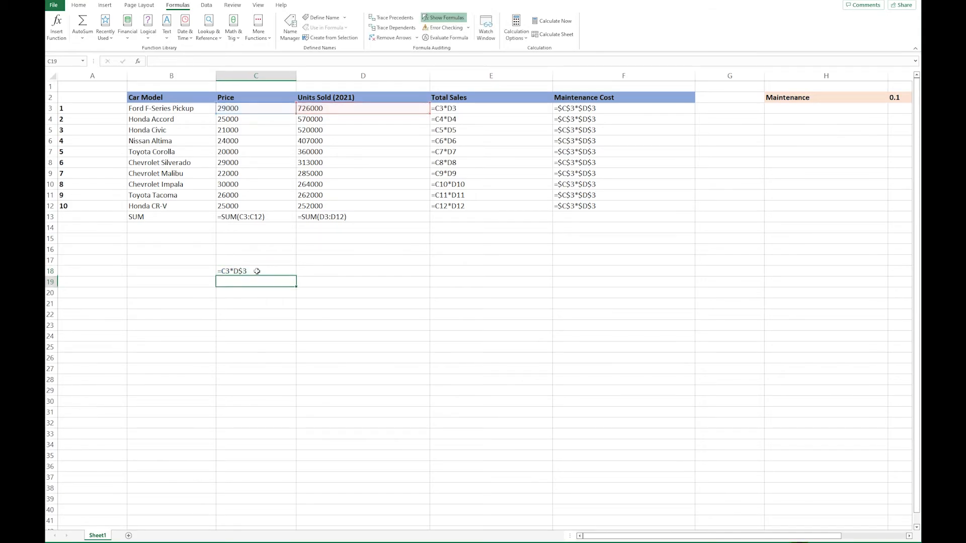
pyautogui.click(266, 266)
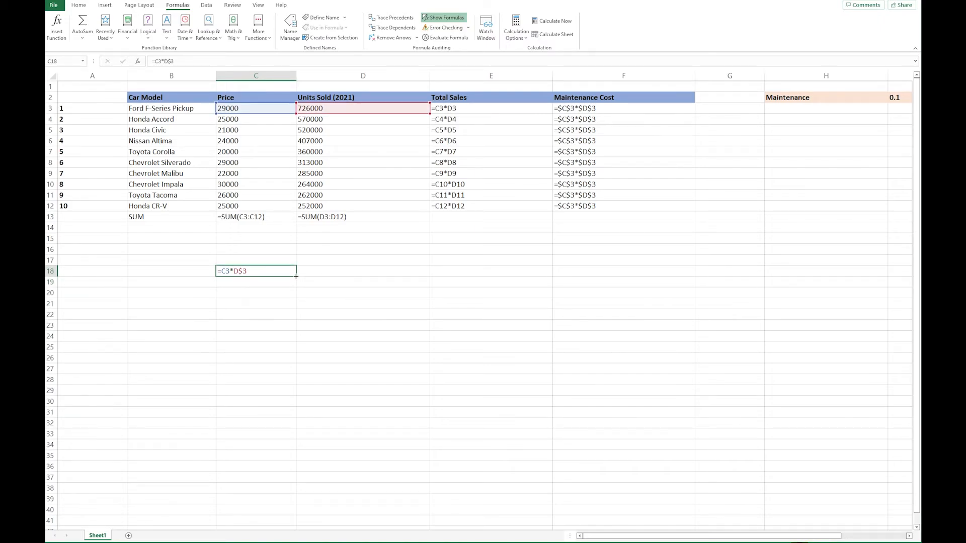
pyautogui.moveTo(296, 277); pyautogui.dragTo(296, 331)
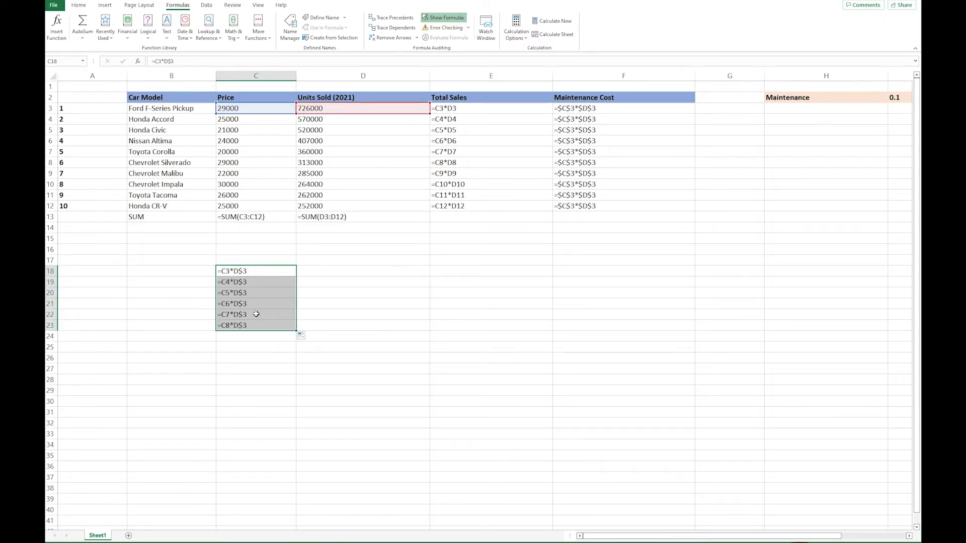
# Step: Examine the relative price reference and the row-locked D$3 reference in the copied formulas from C18 to C23
pyautogui.click(251, 285)
pyautogui.click(251, 307)
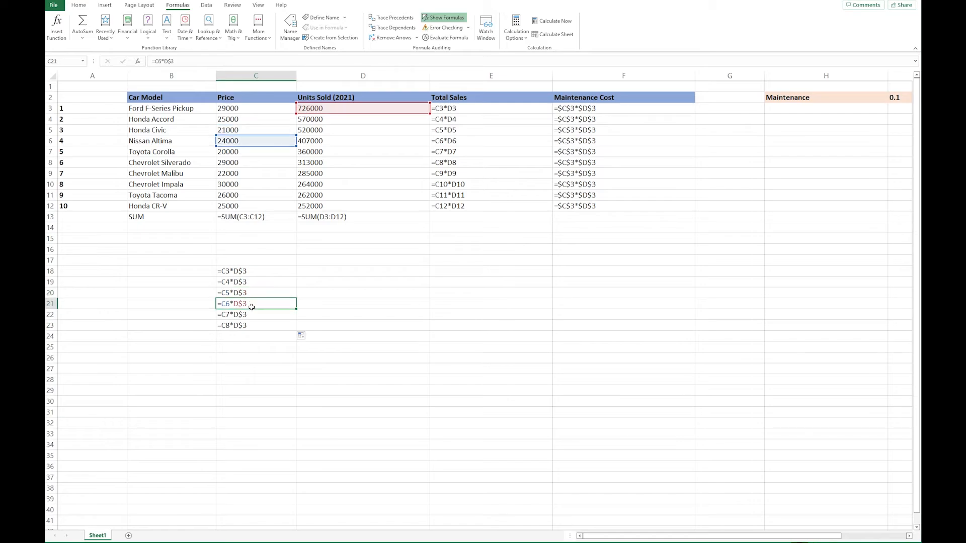
pyautogui.click(252, 316)
pyautogui.click(253, 327)
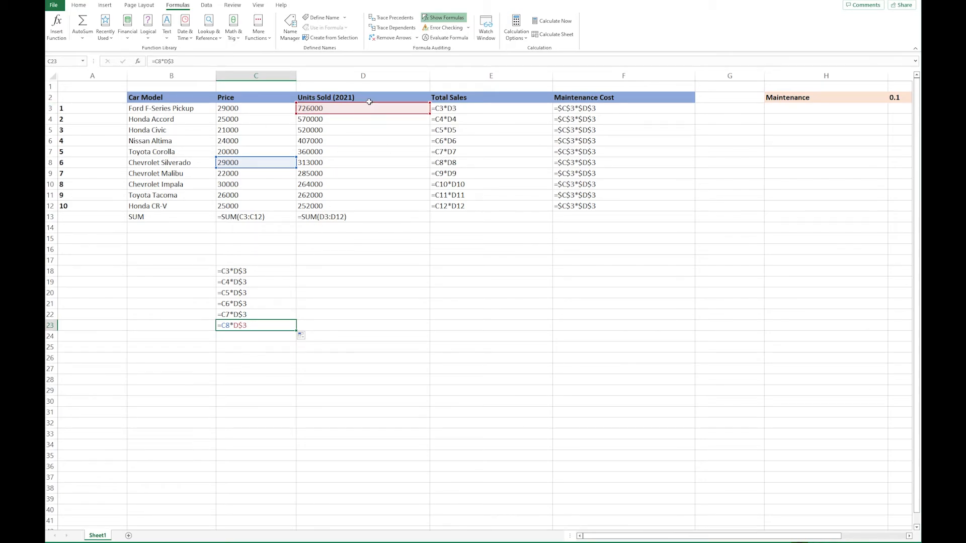
pyautogui.click(251, 272)
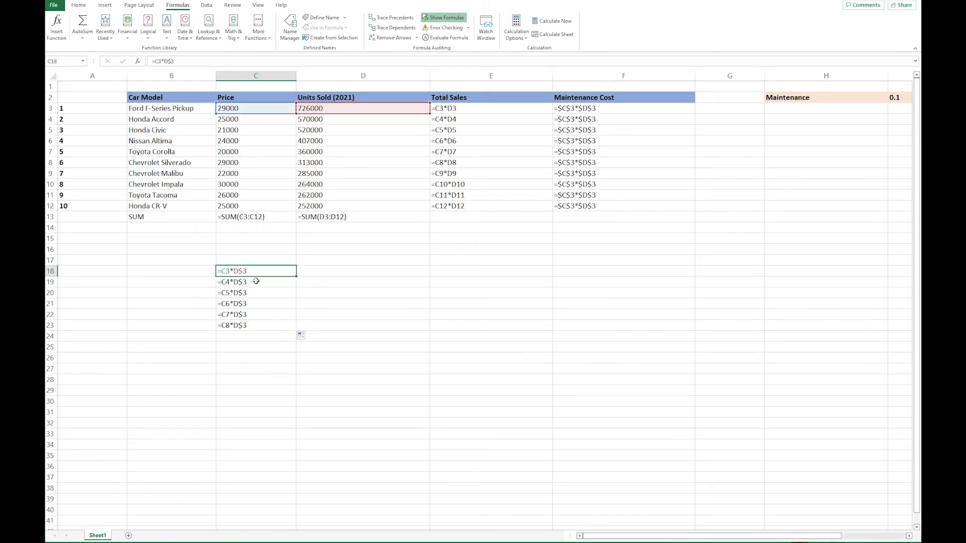
pyautogui.click(255, 281)
pyautogui.click(258, 293)
pyautogui.click(261, 304)
pyautogui.click(261, 315)
pyautogui.click(259, 325)
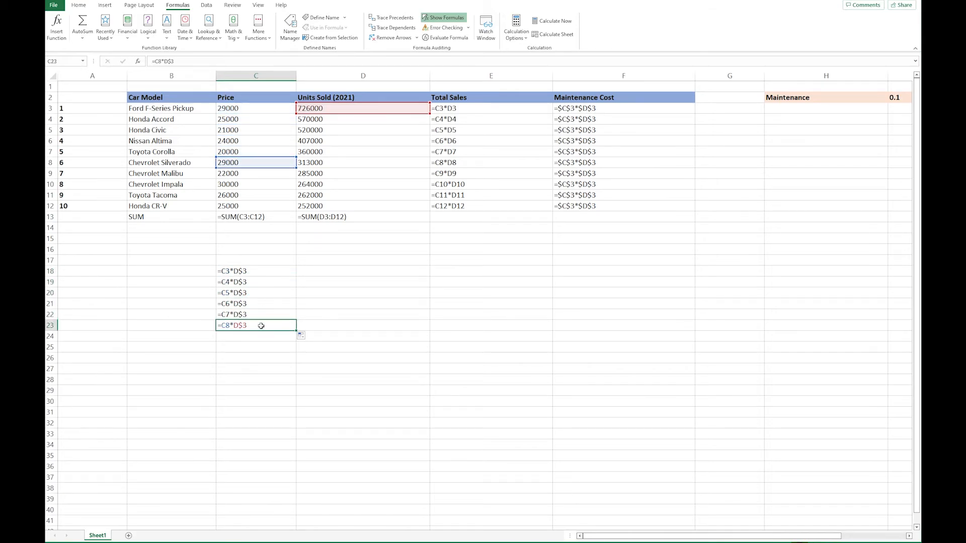
# Step: Enter =C3*$D3 with only column D locked in D18, and fill it across to column G and down to row 25
pyautogui.click(376, 270)
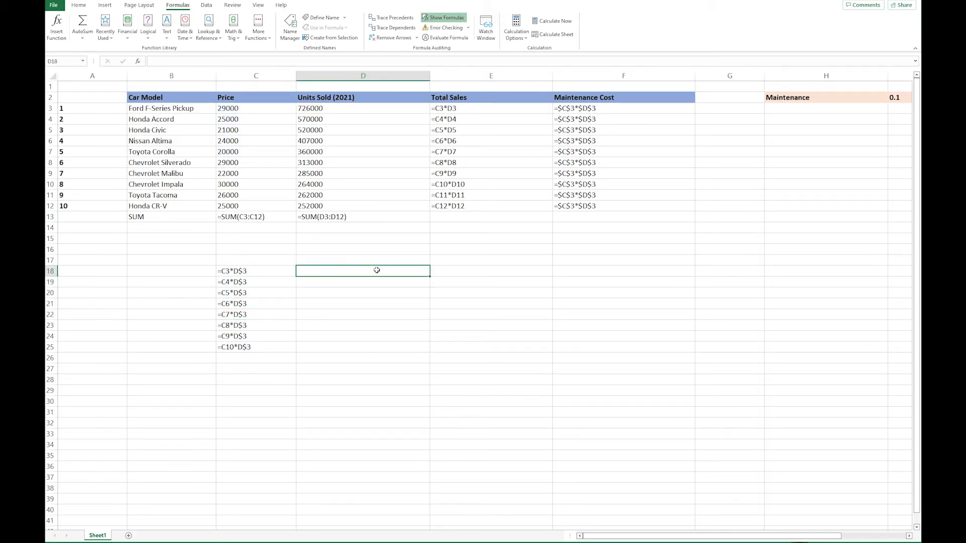
pyautogui.write('=')
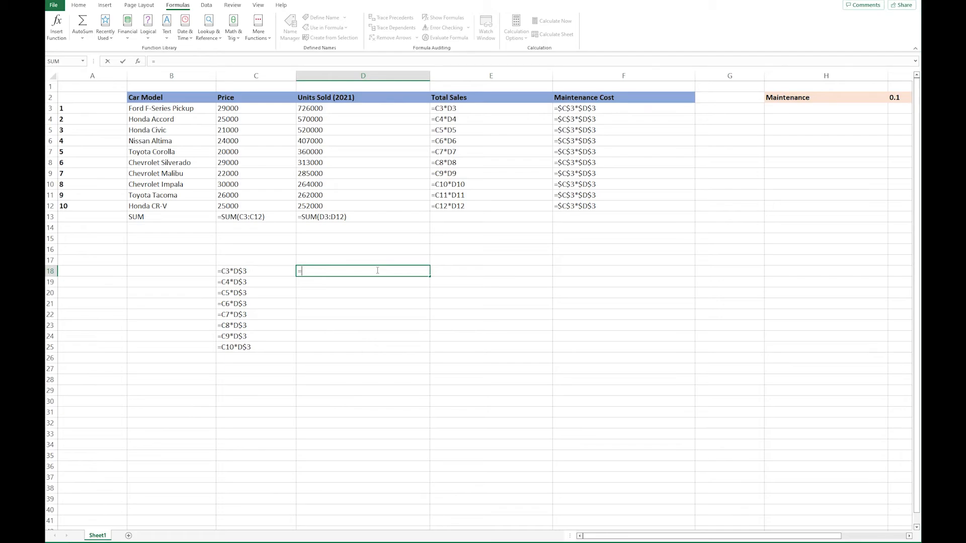
pyautogui.click(239, 109)
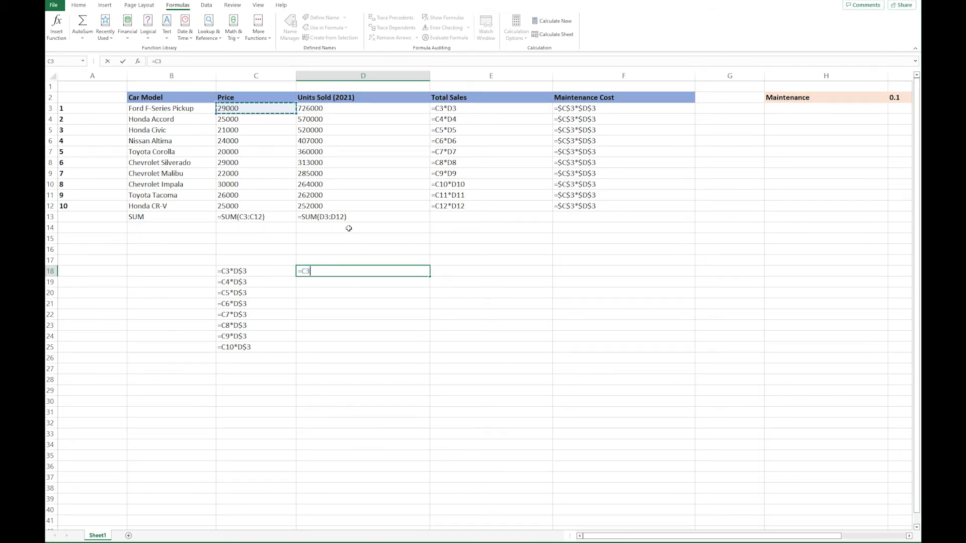
pyautogui.write('*')
pyautogui.click(346, 109)
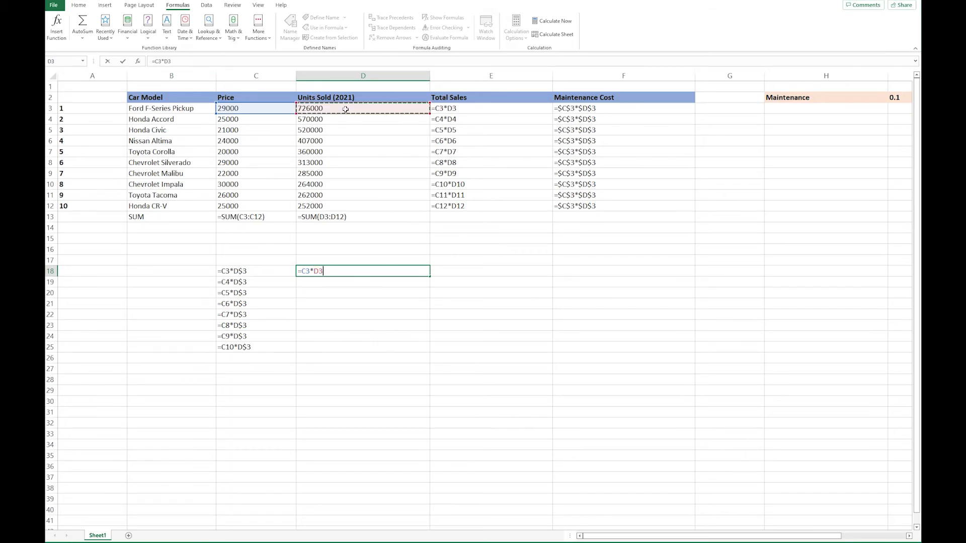
pyautogui.press('F4')
pyautogui.press('F4')
pyautogui.press('F4')
pyautogui.hotkey('ctrl', 'Return')
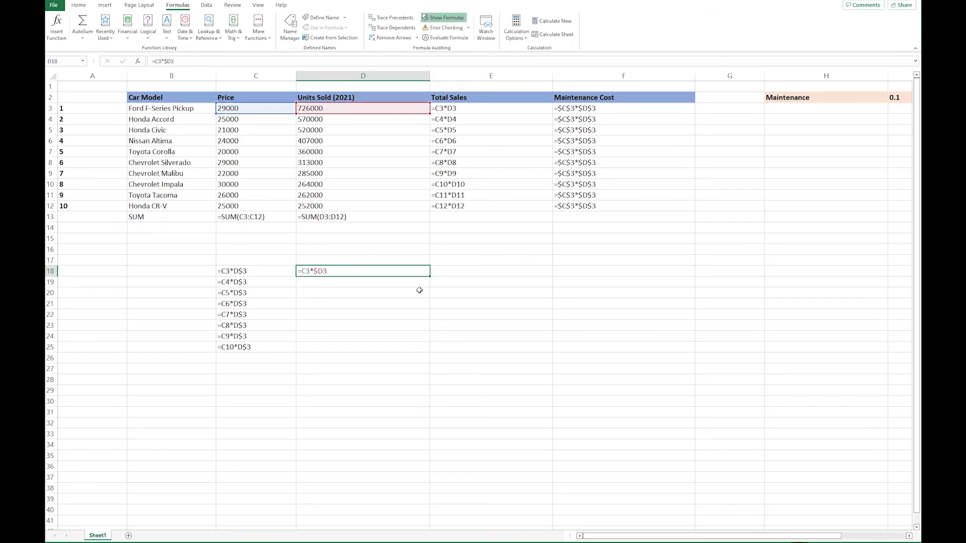
pyautogui.moveTo(432, 277); pyautogui.dragTo(763, 360)
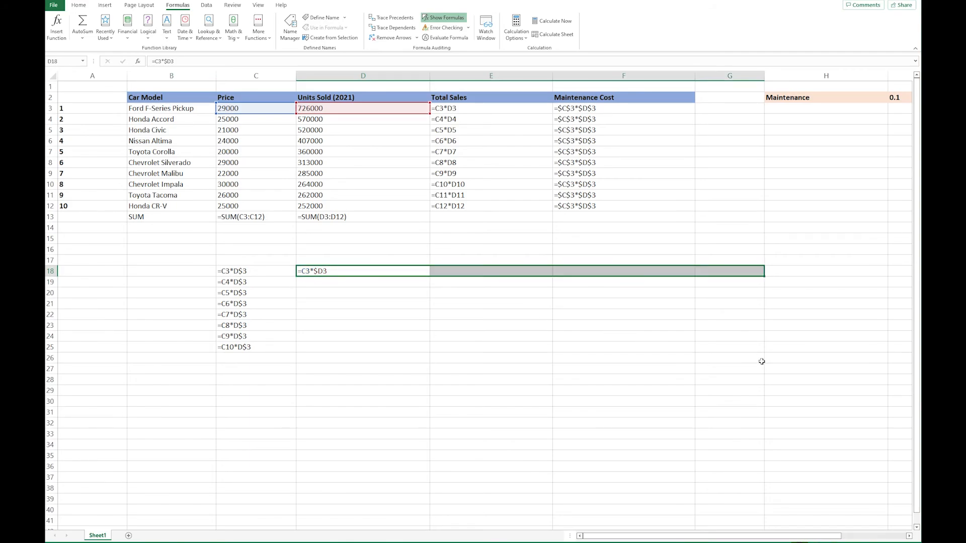
pyautogui.moveTo(763, 277); pyautogui.dragTo(764, 353)
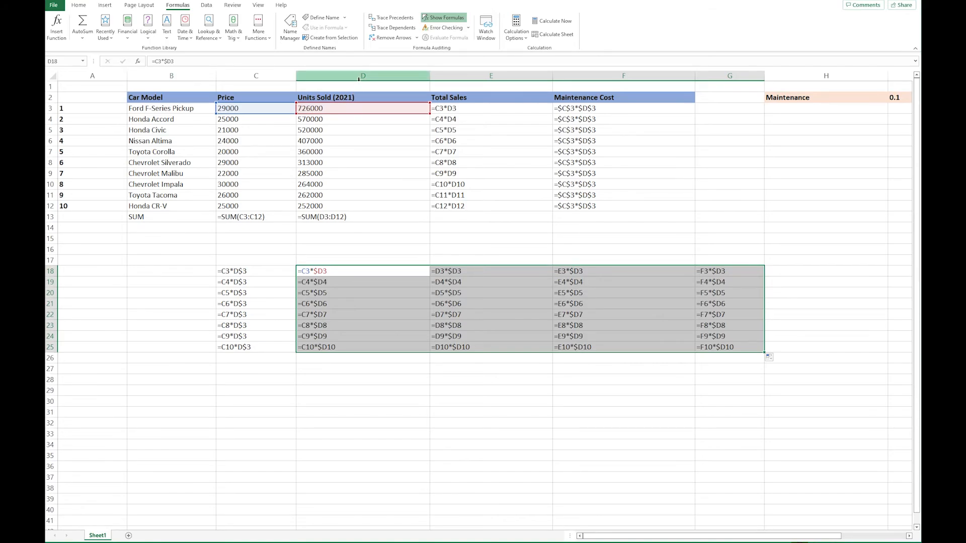
# Step: Examine the relative and column-locked $D references in the copied formulas at F19, G19, F20 and F22
pyautogui.click(597, 283)
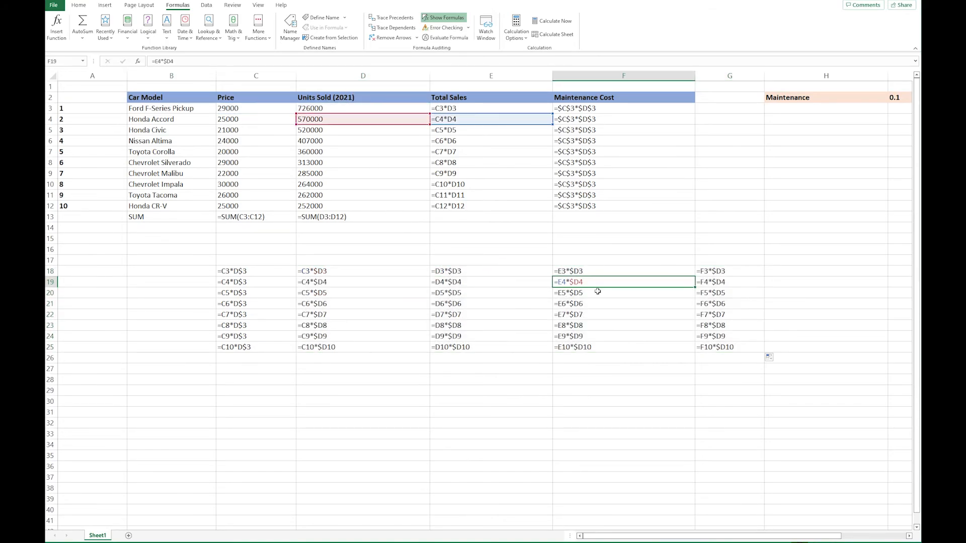
pyautogui.moveTo(717, 283)
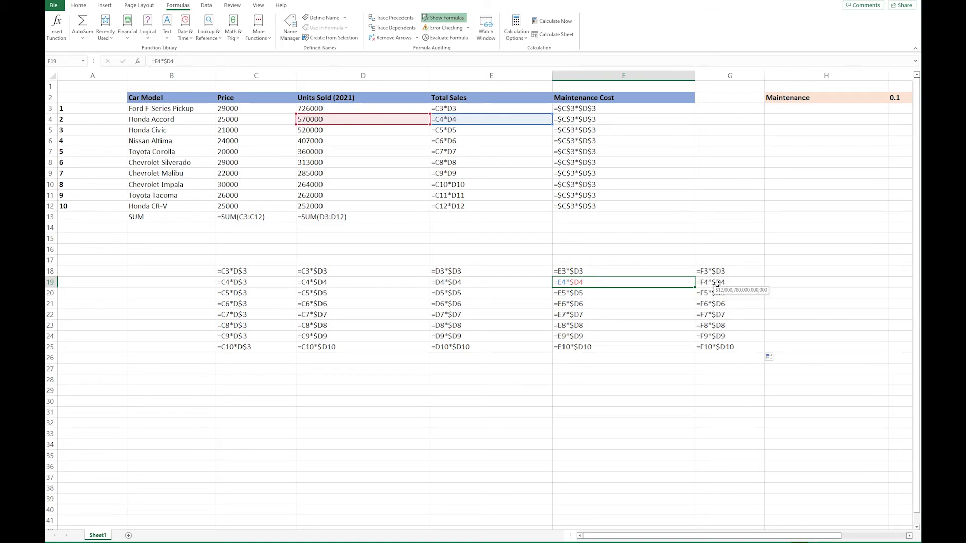
pyautogui.click(717, 283)
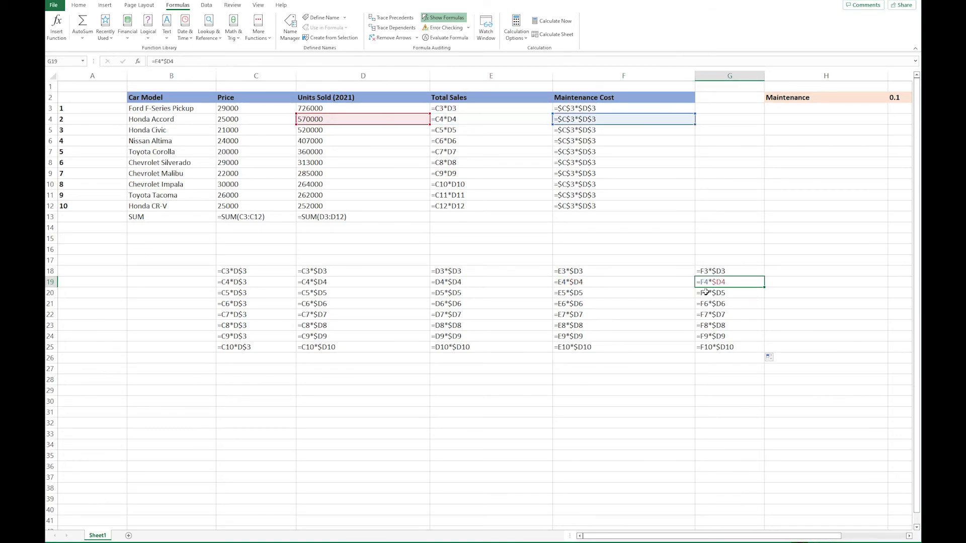
pyautogui.click(629, 296)
pyautogui.click(620, 315)
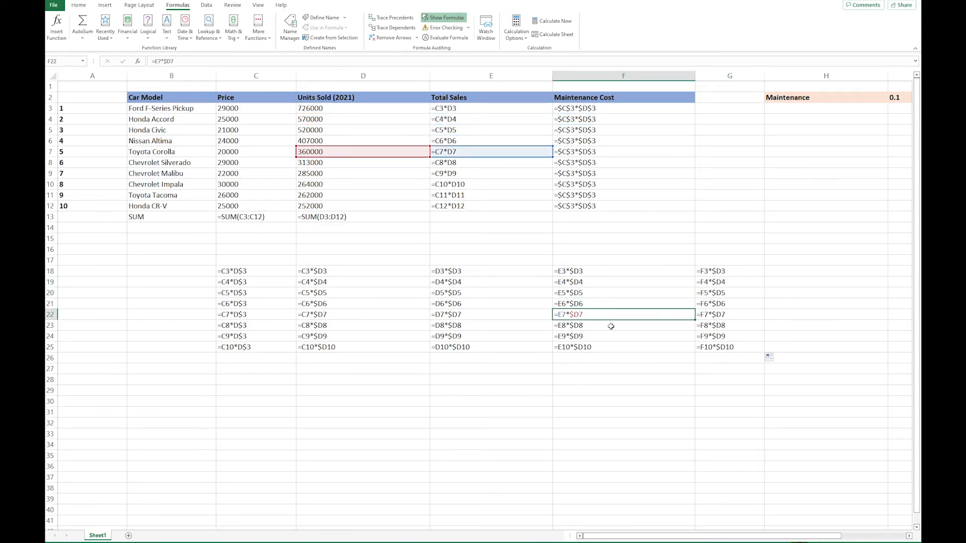
# Step: Examine which cells the copied column-locked $D formulas in columns F and G reference, between rows 18 and 24
pyautogui.click(612, 326)
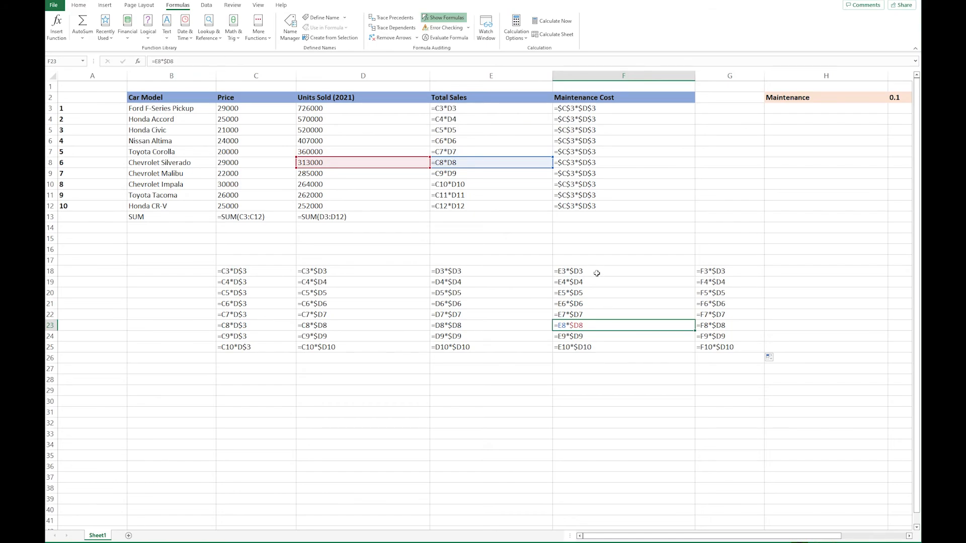
pyautogui.click(716, 274)
pyautogui.click(713, 296)
pyautogui.click(713, 325)
pyautogui.click(629, 337)
pyautogui.click(622, 303)
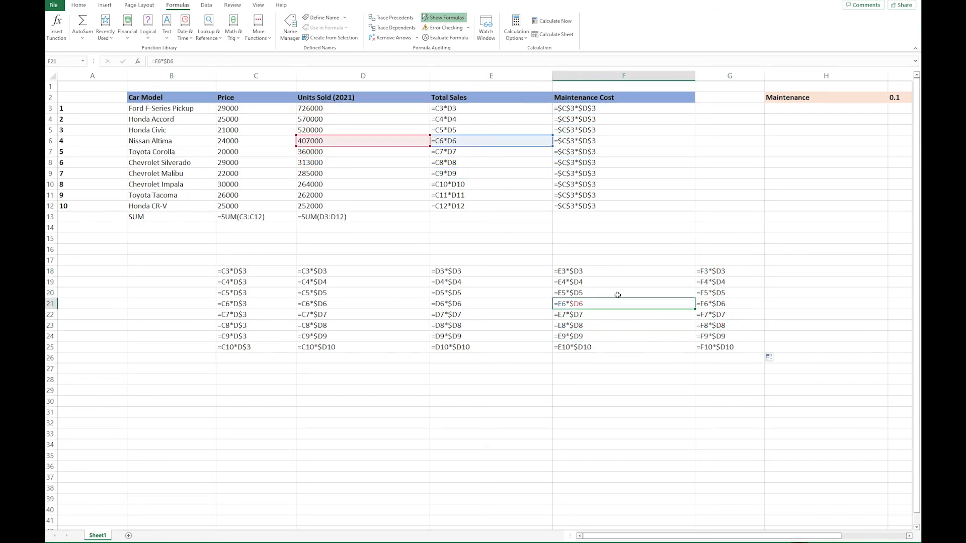
pyautogui.click(607, 270)
pyautogui.click(596, 314)
# Step: Compare the relative first reference with the column-locked $D reference in the copied formulas across columns D, E and F
pyautogui.click(502, 315)
pyautogui.click(381, 304)
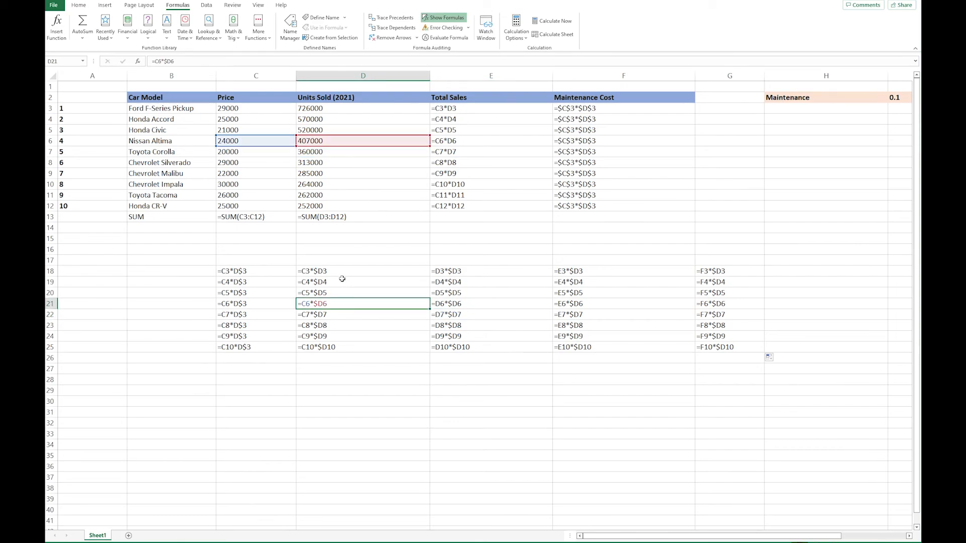
pyautogui.click(340, 272)
pyautogui.click(344, 325)
pyautogui.click(347, 347)
pyautogui.click(341, 315)
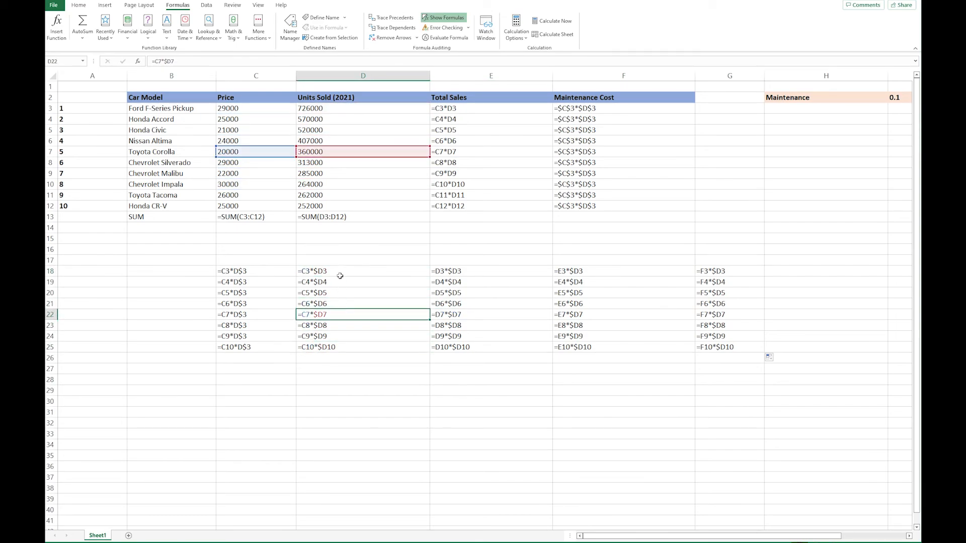
pyautogui.click(340, 271)
pyautogui.click(455, 280)
pyautogui.click(498, 325)
pyautogui.click(587, 283)
pyautogui.click(596, 325)
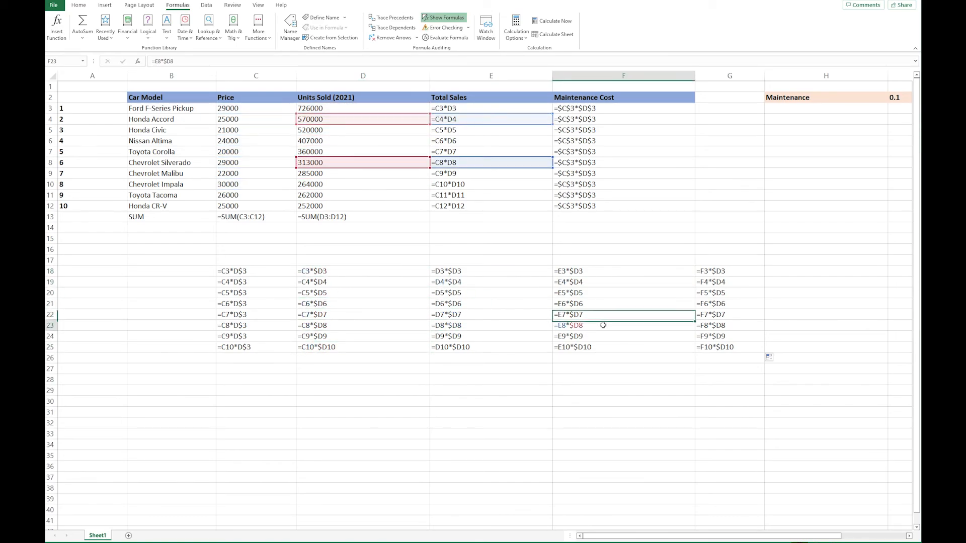
pyautogui.click(600, 315)
pyautogui.click(597, 293)
# Step: Examine the relative F and column-locked $D references in column G's copied formulas from G18 down to G25
pyautogui.click(714, 274)
pyautogui.click(711, 303)
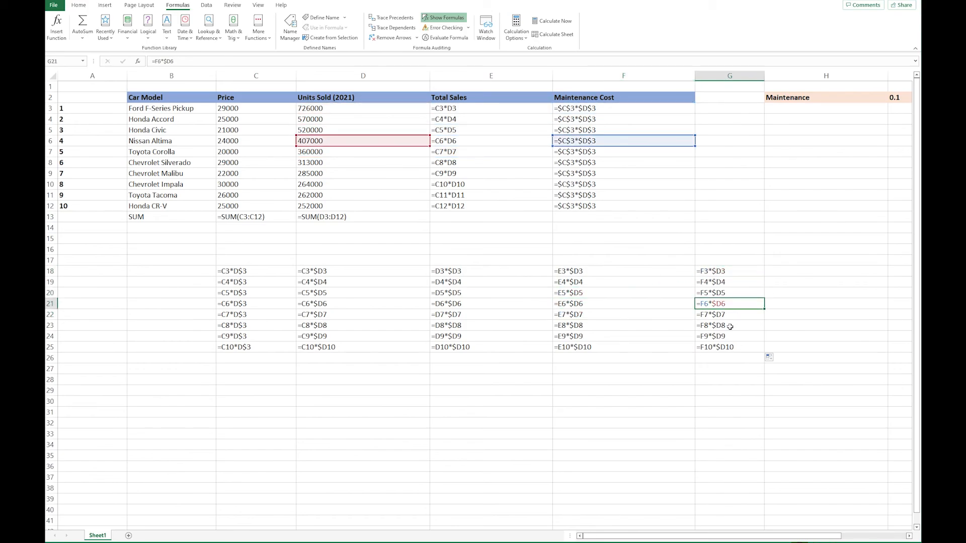
pyautogui.click(725, 327)
pyautogui.click(727, 314)
pyautogui.click(728, 305)
pyautogui.click(727, 270)
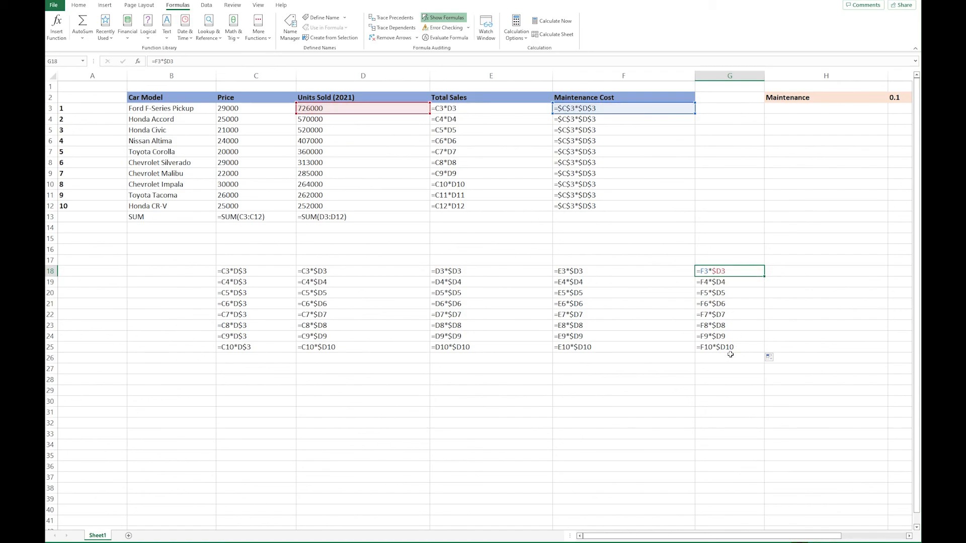
pyautogui.moveTo(730, 348)
pyautogui.click(730, 349)
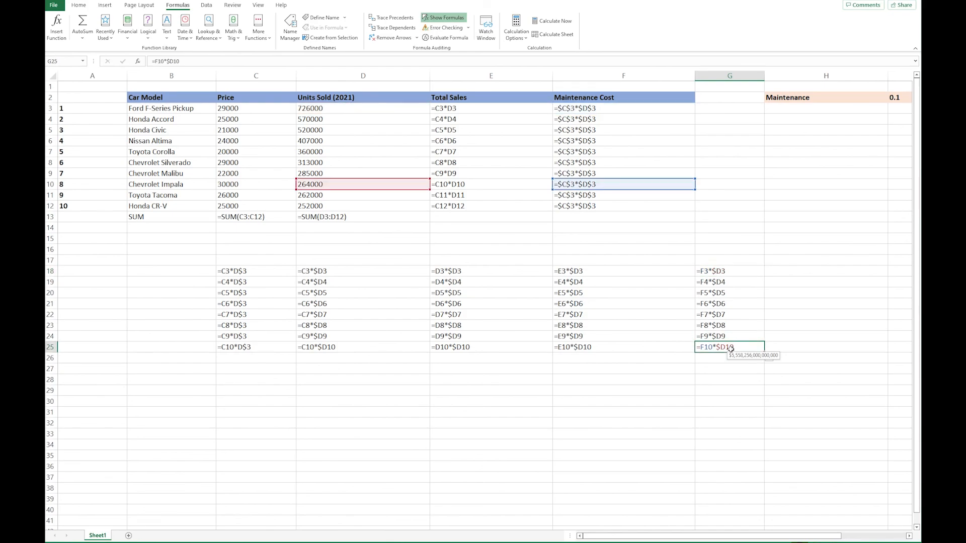